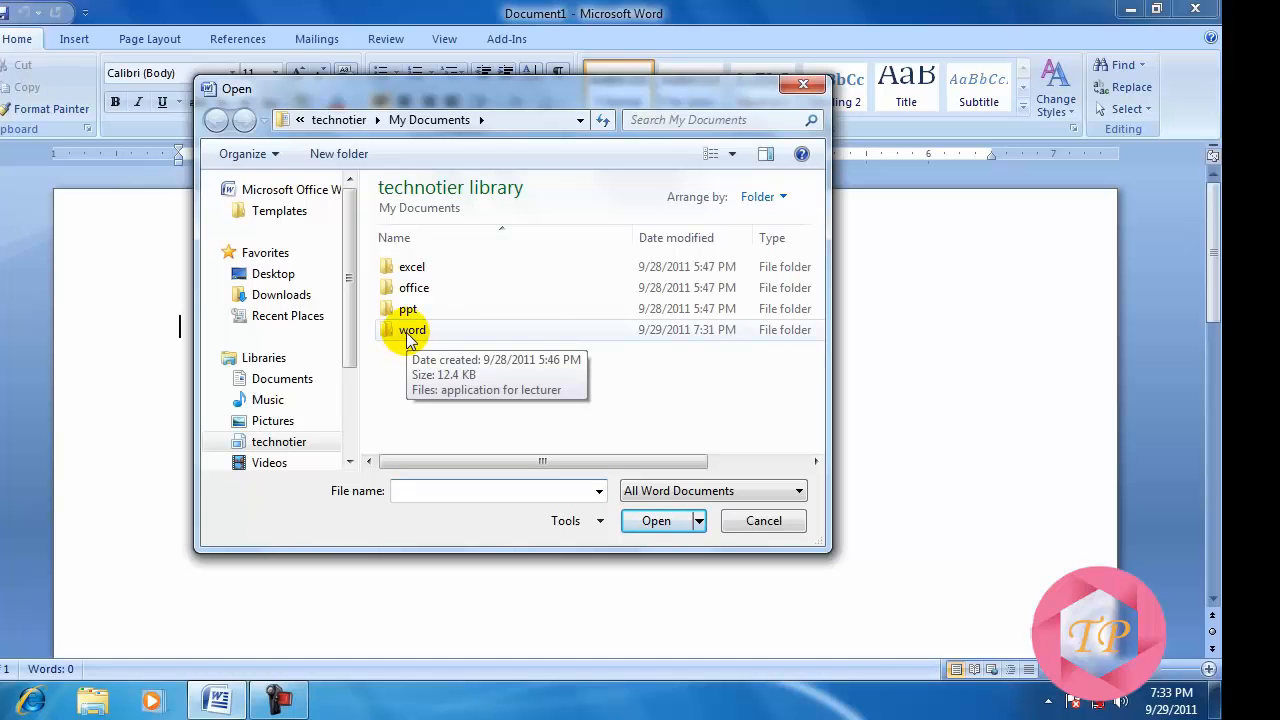
Open the document "application for lecturer" from the "word" folder
double_click(407, 334)
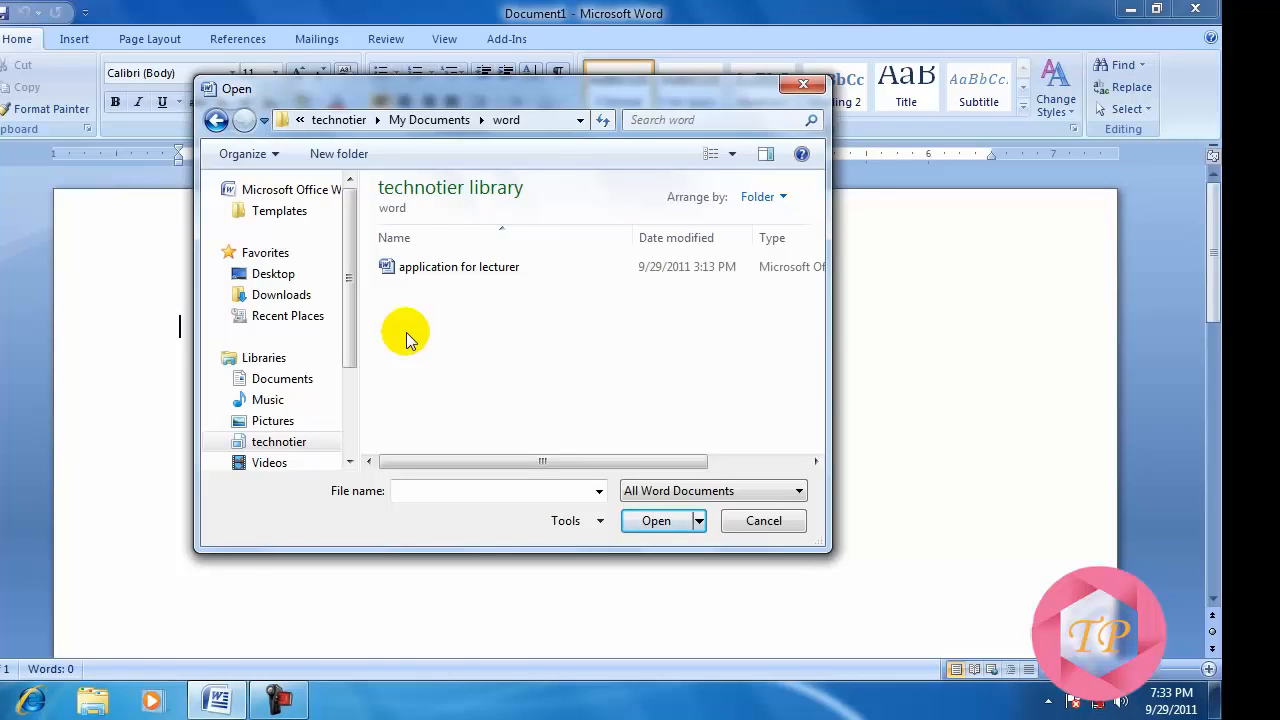
left_click(435, 270)
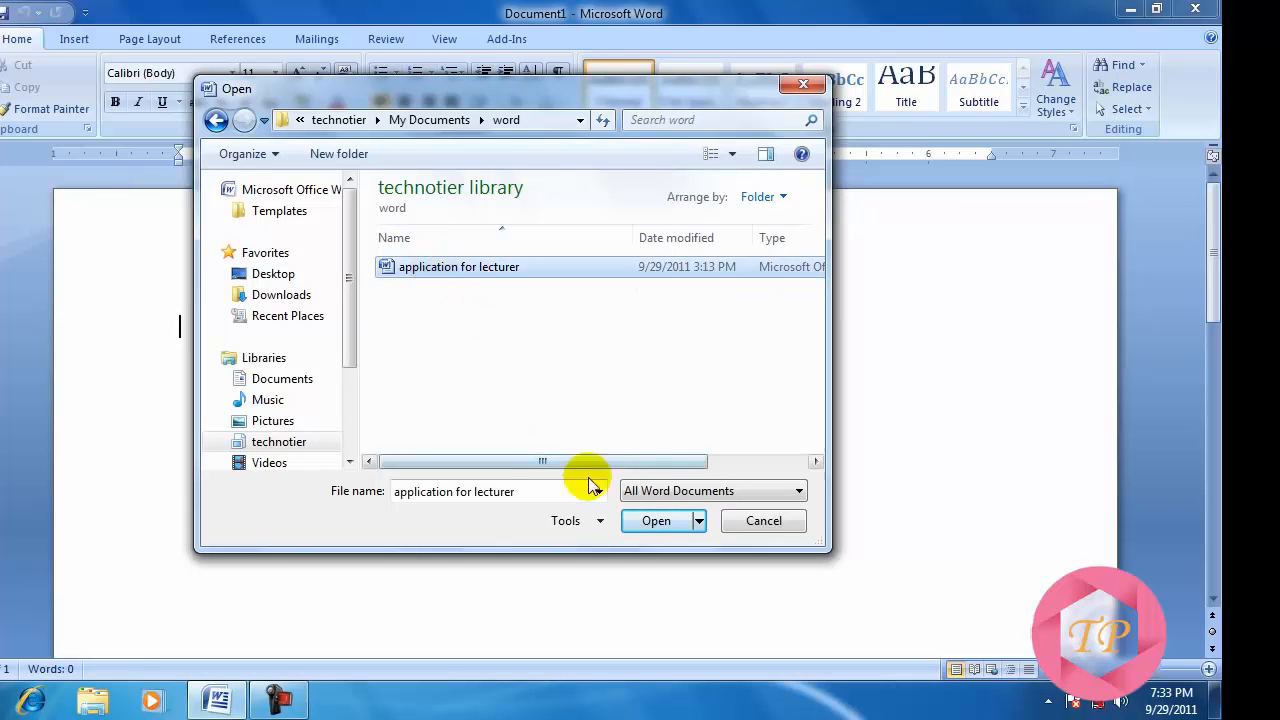
left_click(648, 519)
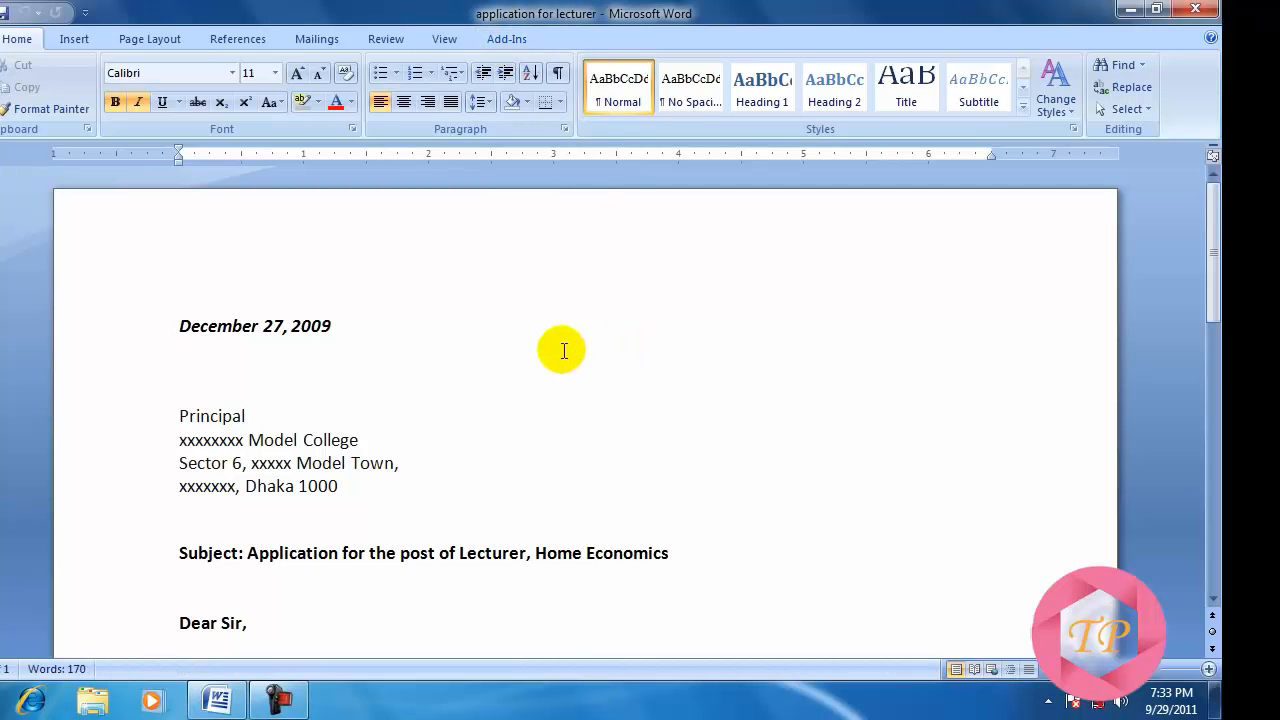
Look through the letter, select the characters "advise" in "advisement" in the first body paragraph, and clear the selection
scroll(564, 351, "down", 15)
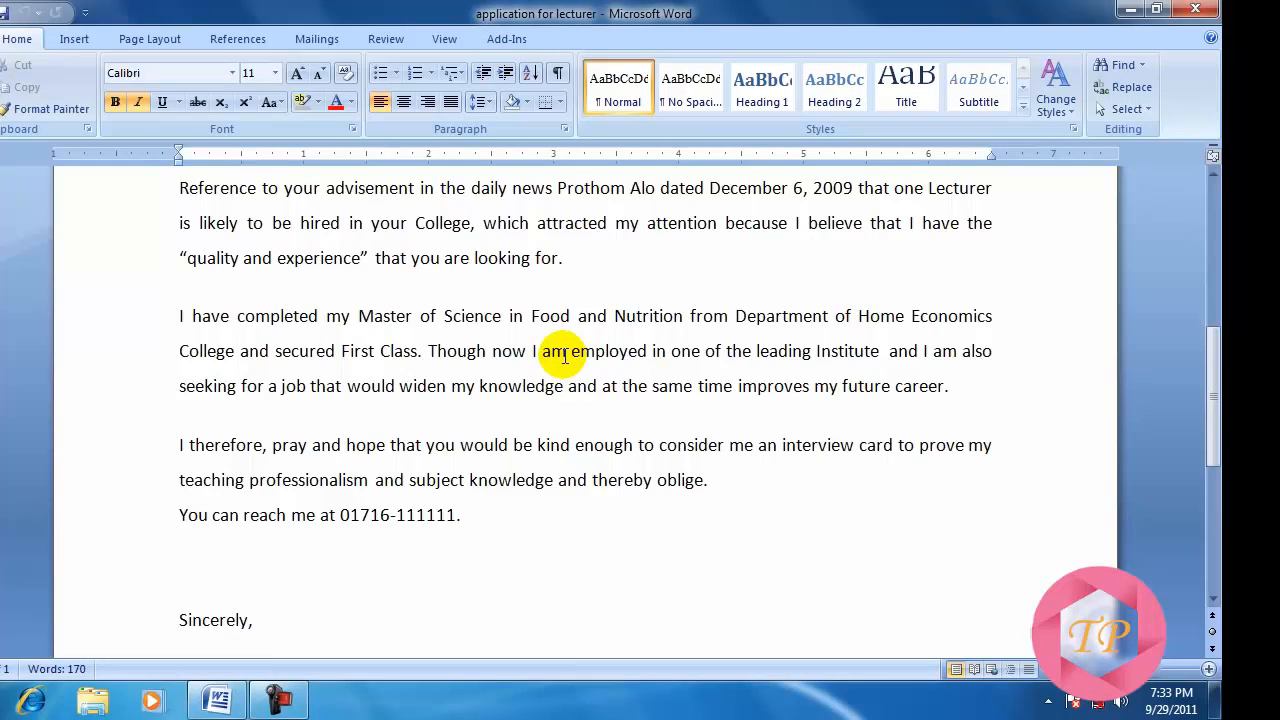
scroll(566, 358, "down", 1)
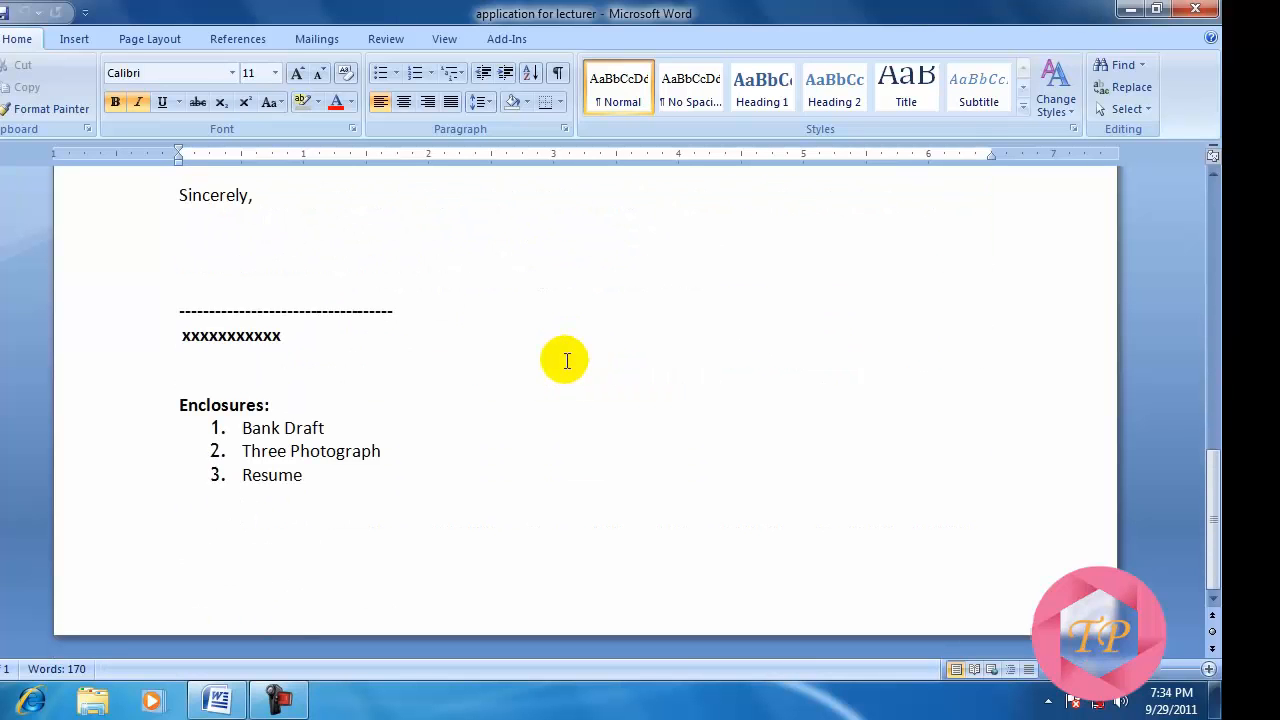
scroll(566, 360, "up", 15)
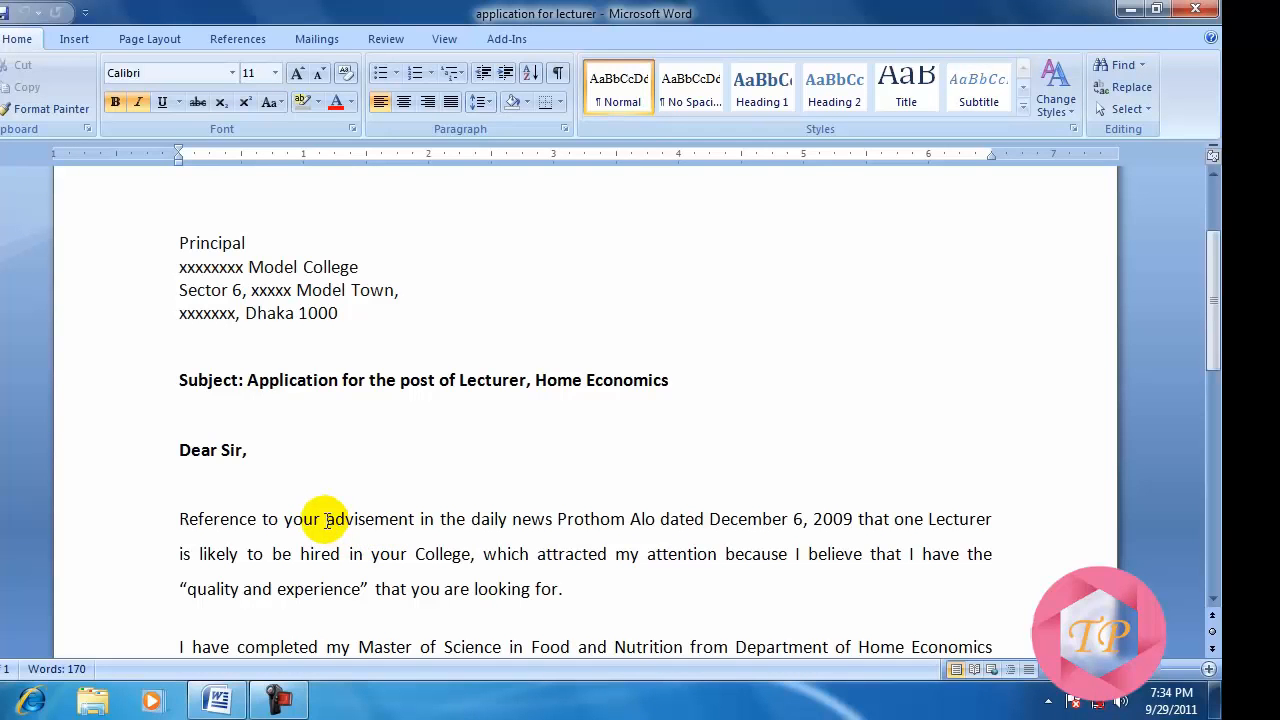
left_click(353, 560)
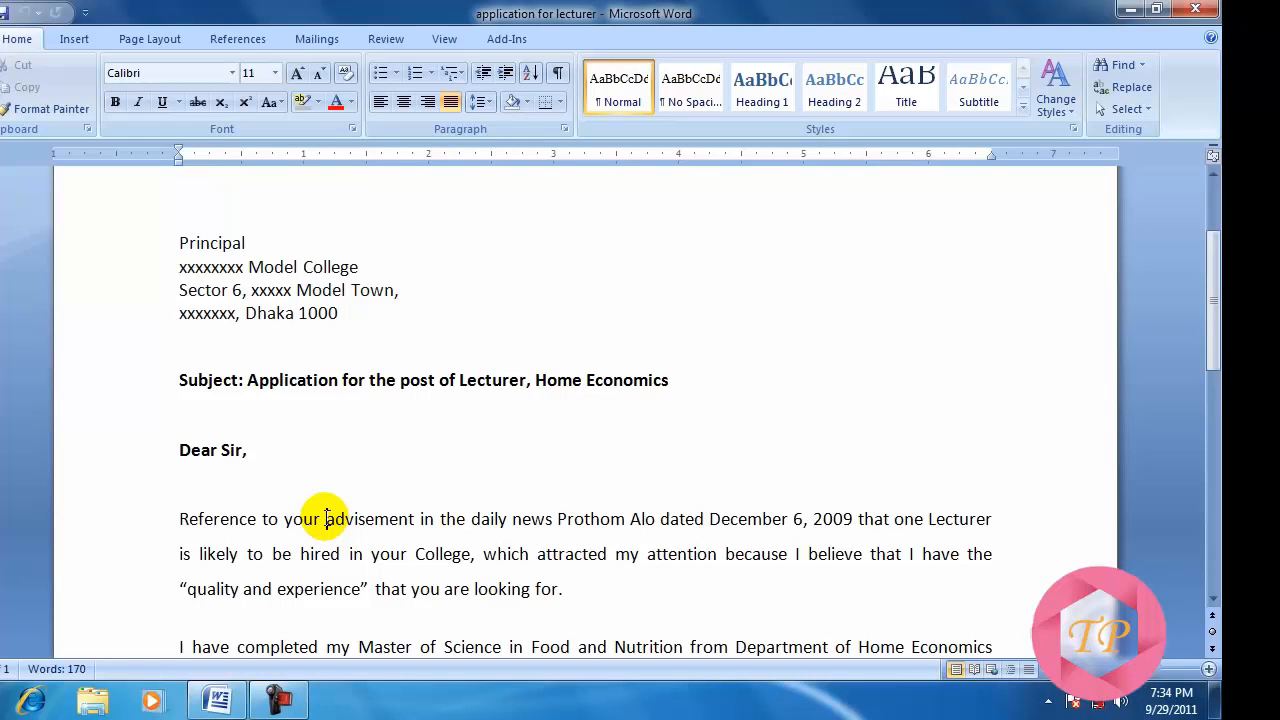
left_click_drag(329, 516, 372, 516)
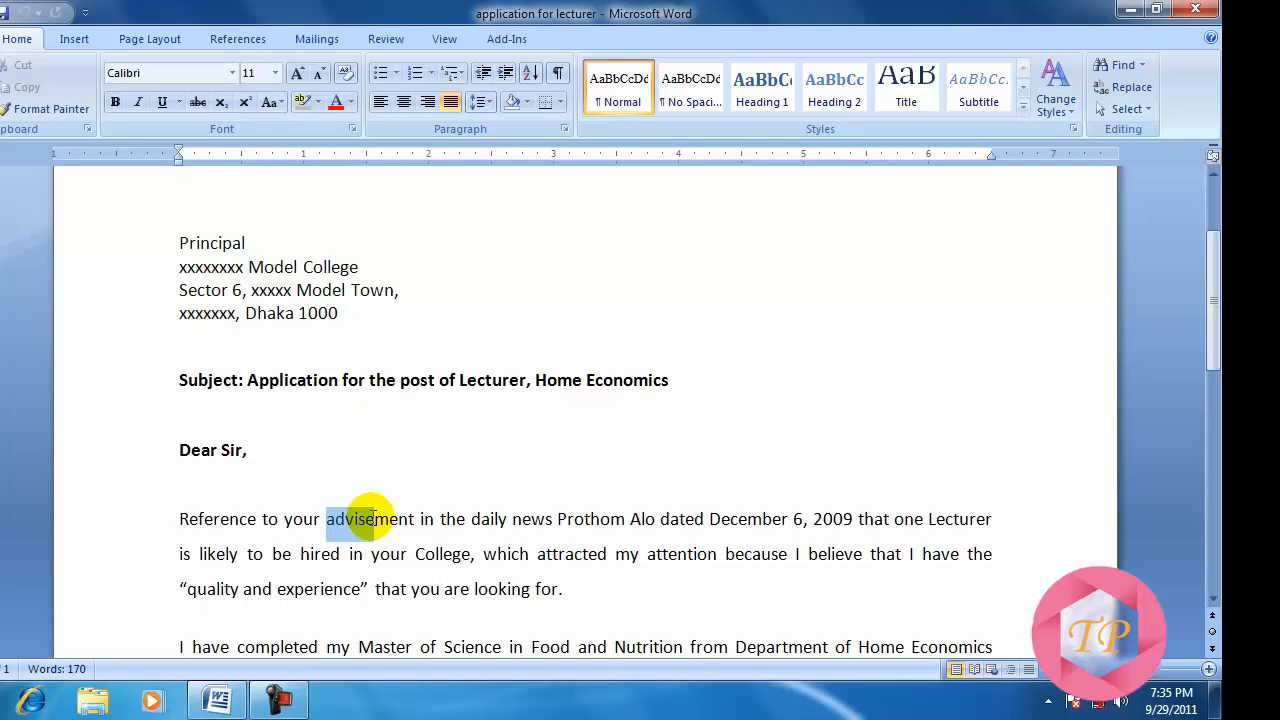
left_click_drag(372, 516, 372, 516)
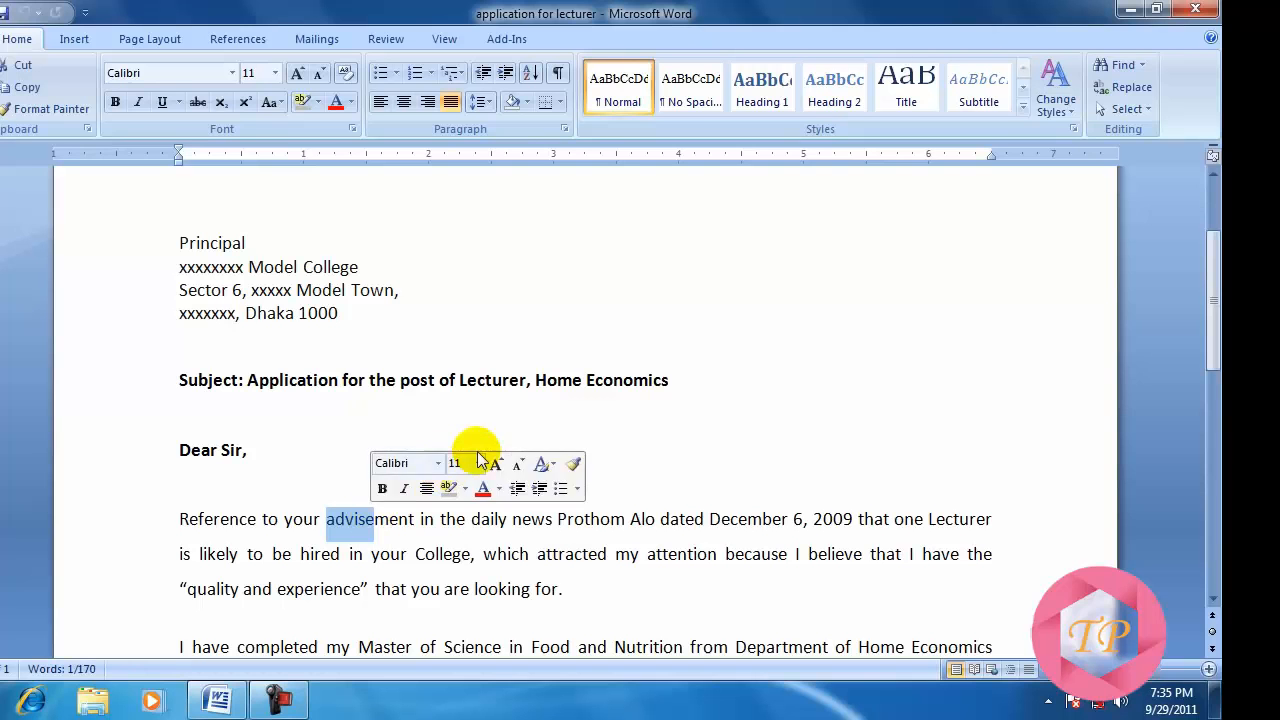
left_click(750, 431)
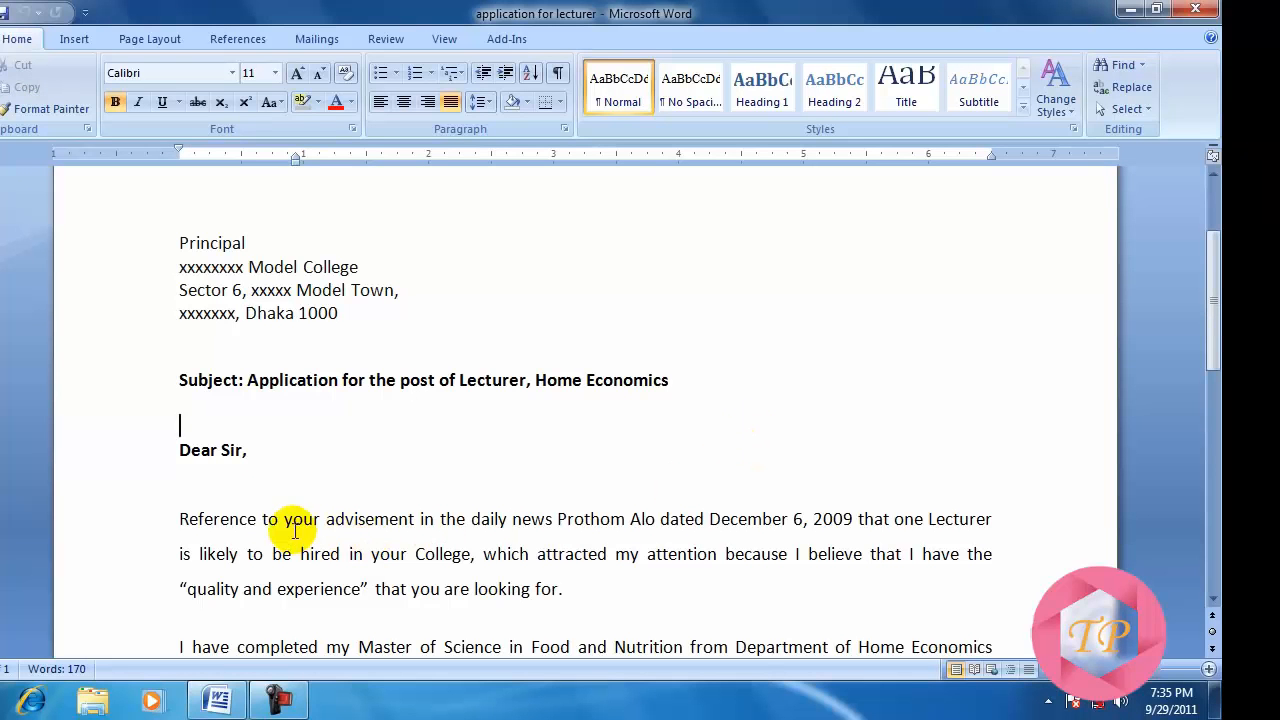
Select the whole words "advisement", "Prothom" and "December" one after another, and clear the selection
double_click(365, 519)
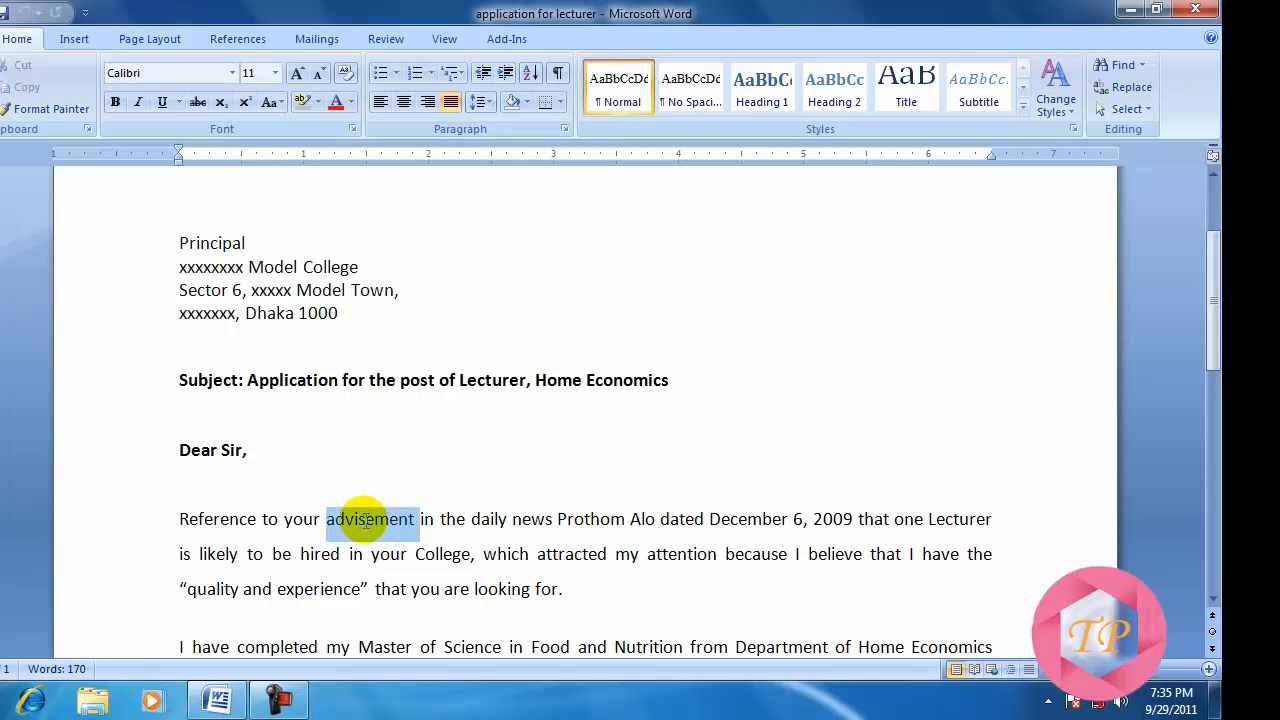
double_click(588, 519)
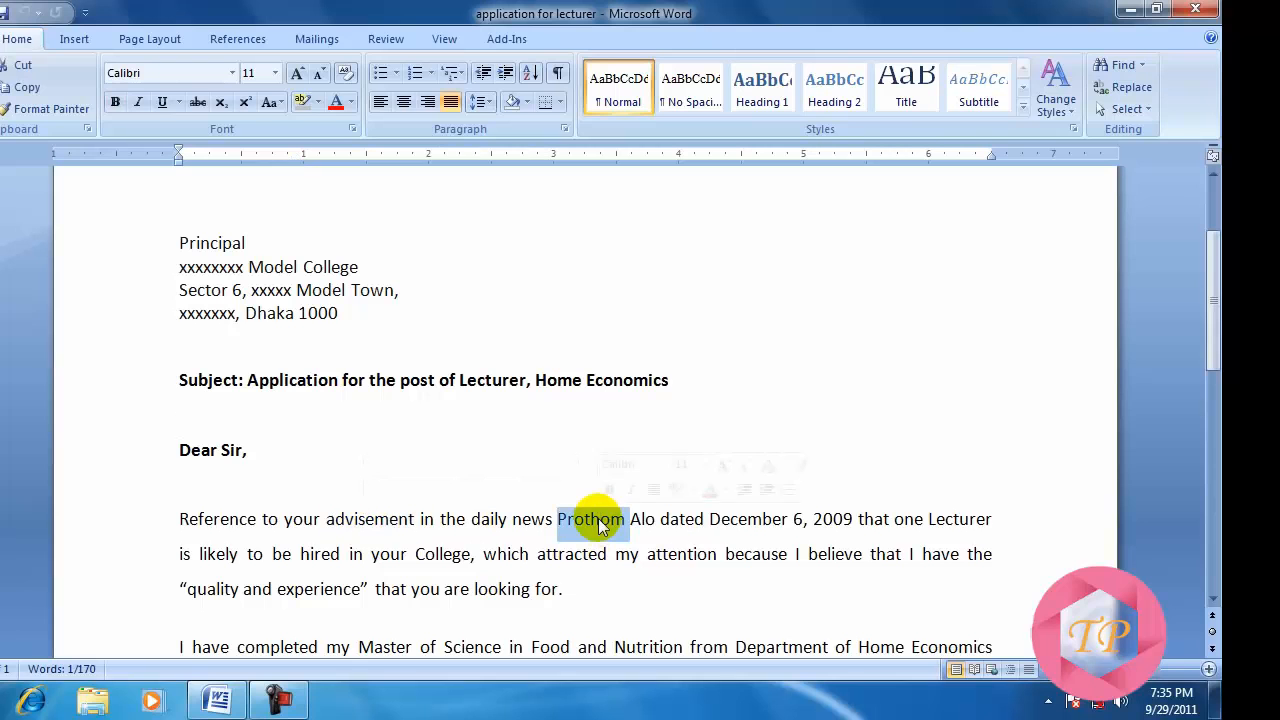
double_click(746, 522)
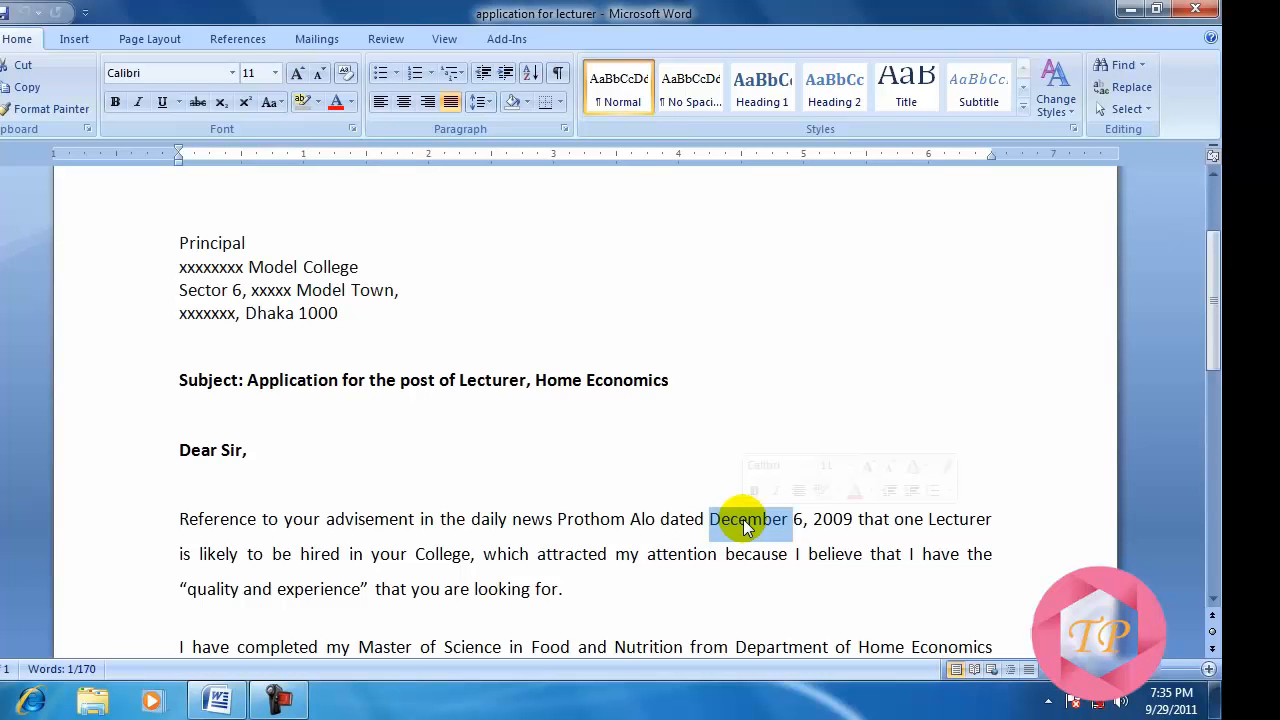
left_click(321, 519)
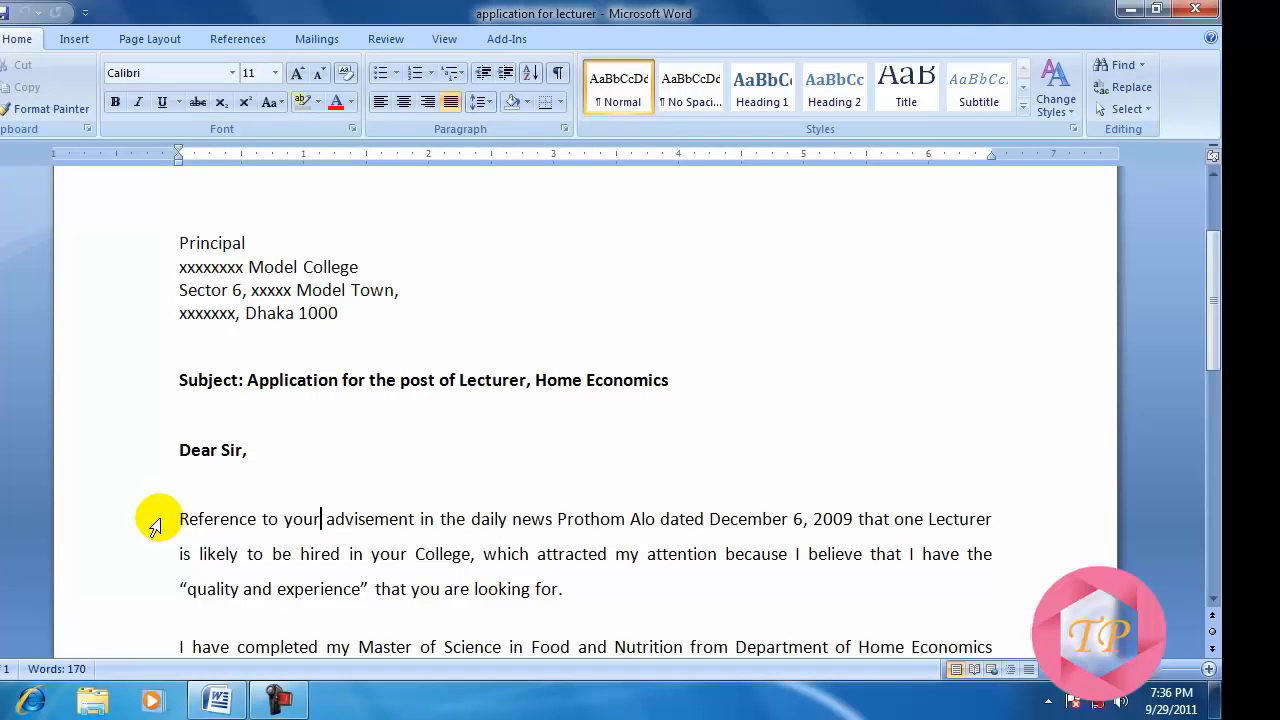
Select the first line and the second line of the first body paragraph separately, clearing each selection
left_click(155, 527)
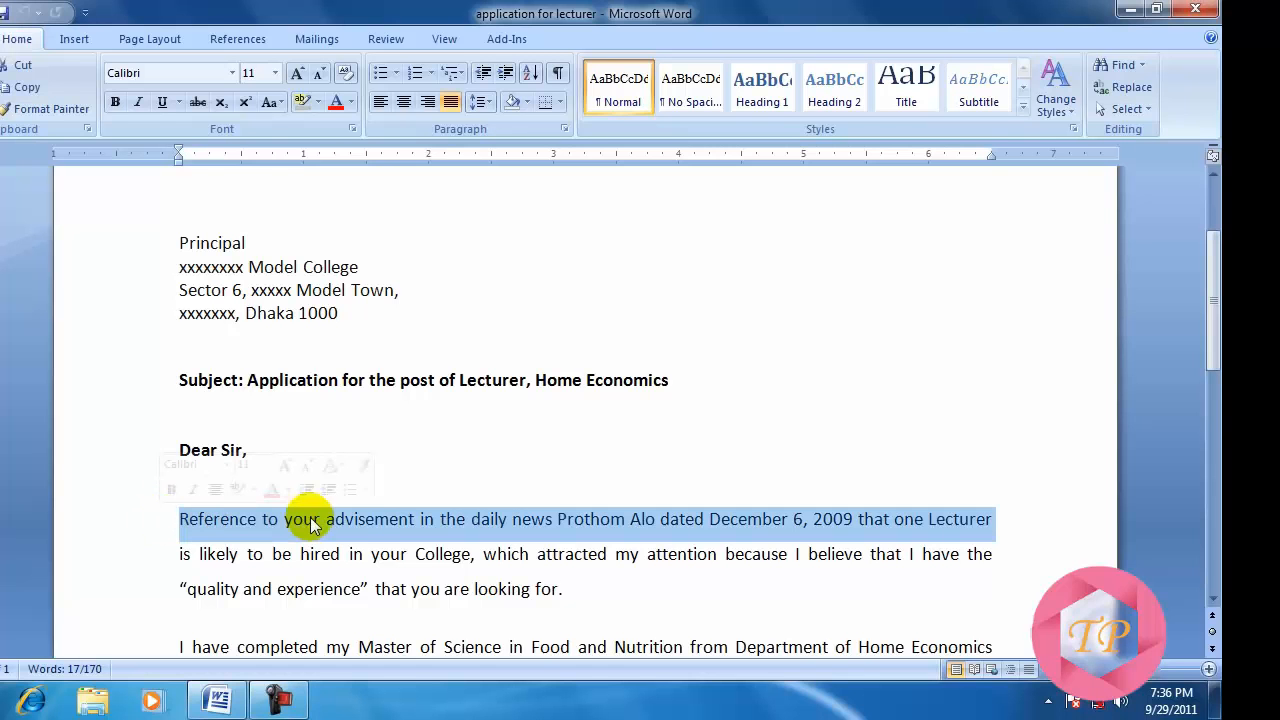
left_click(716, 369)
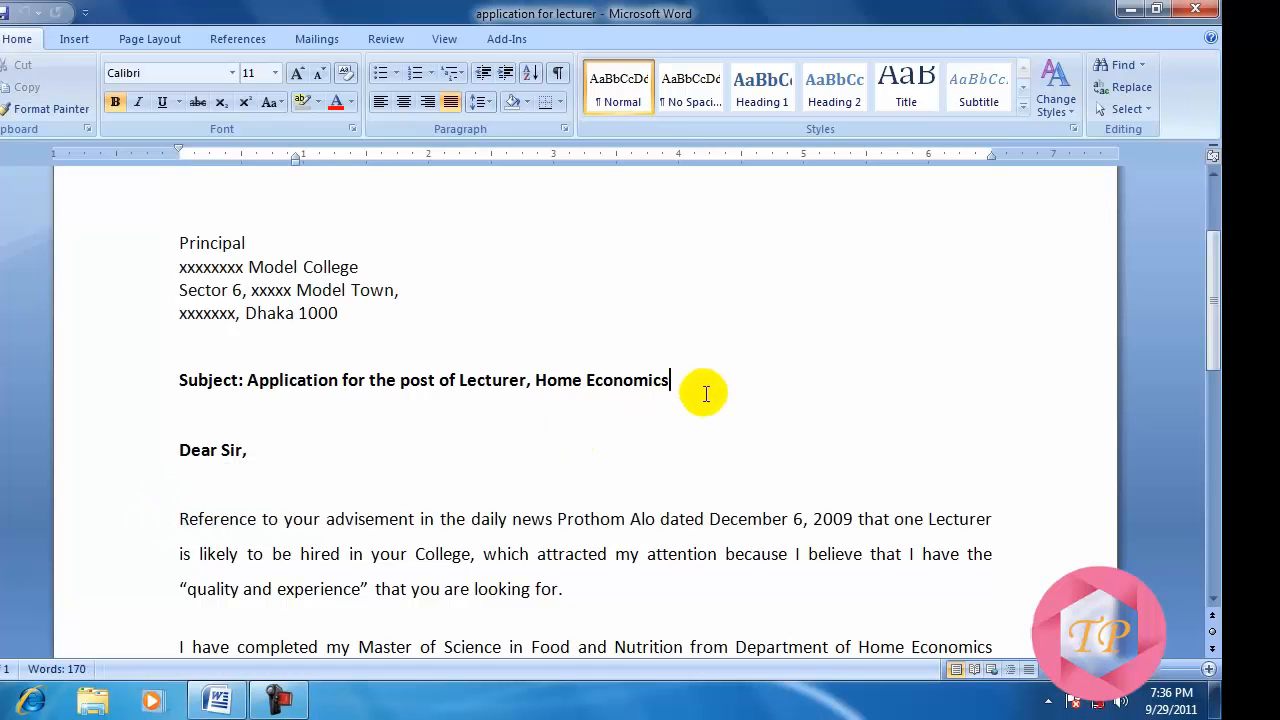
left_click(155, 562)
left_click(353, 550)
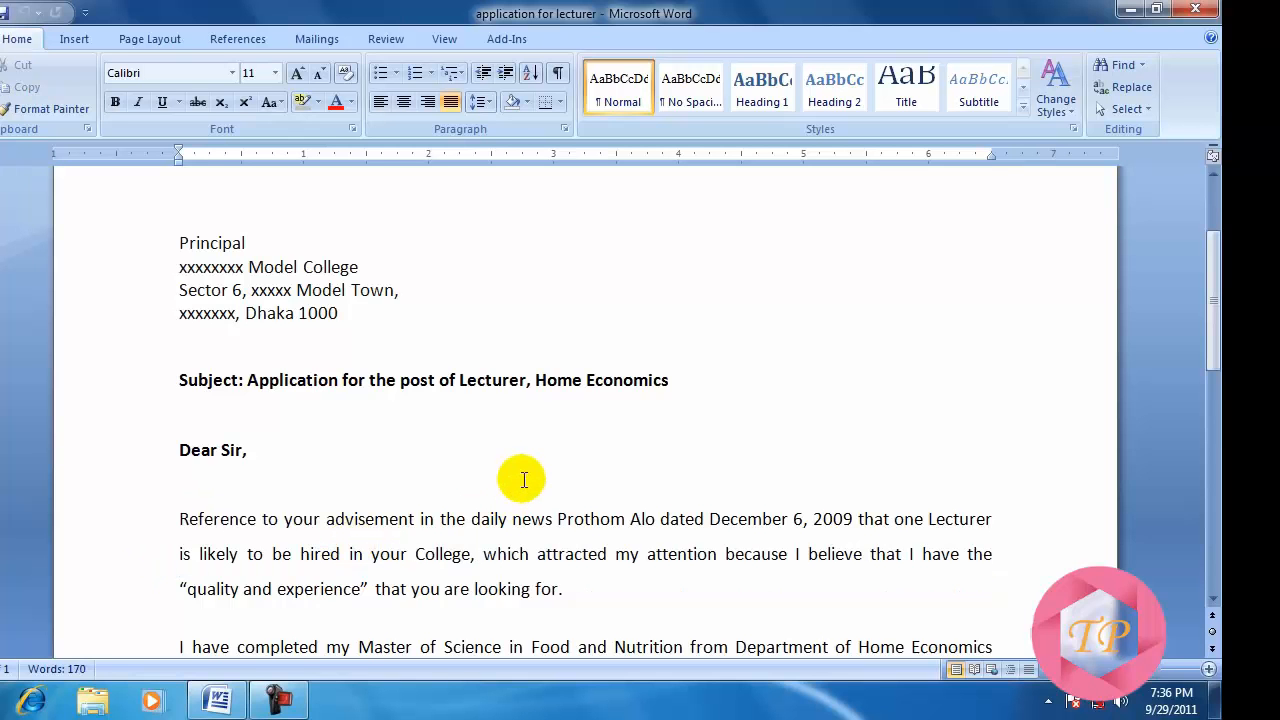
Select the sentence "I have completed my Master of Science... First Class." in the second body paragraph, and clear the selection
scroll(523, 480, "down", 3)
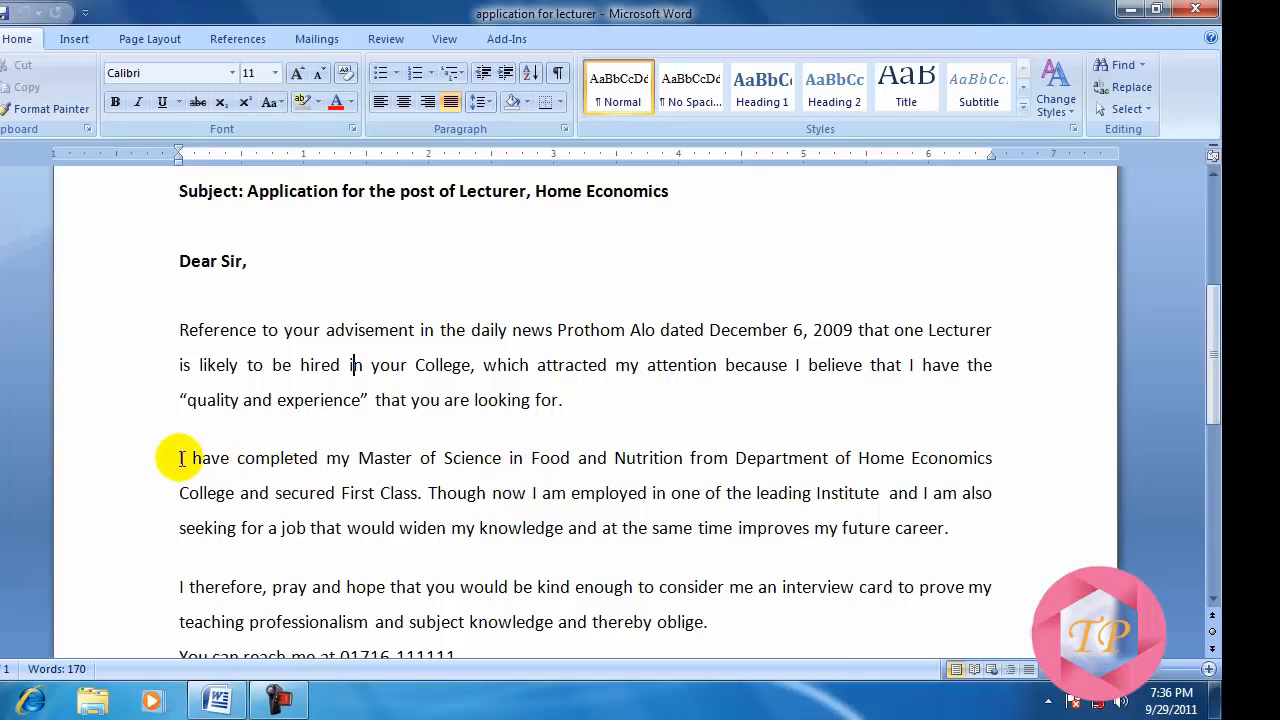
left_click_drag(179, 458, 418, 493)
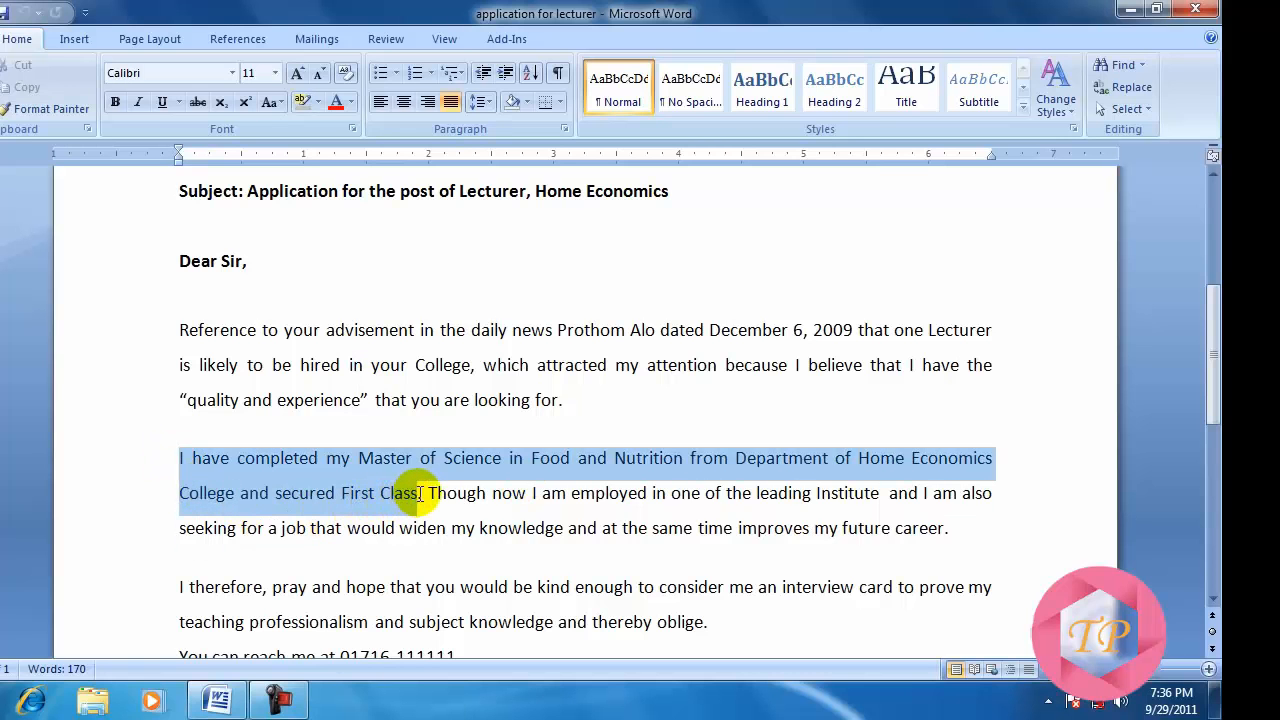
left_click(446, 492)
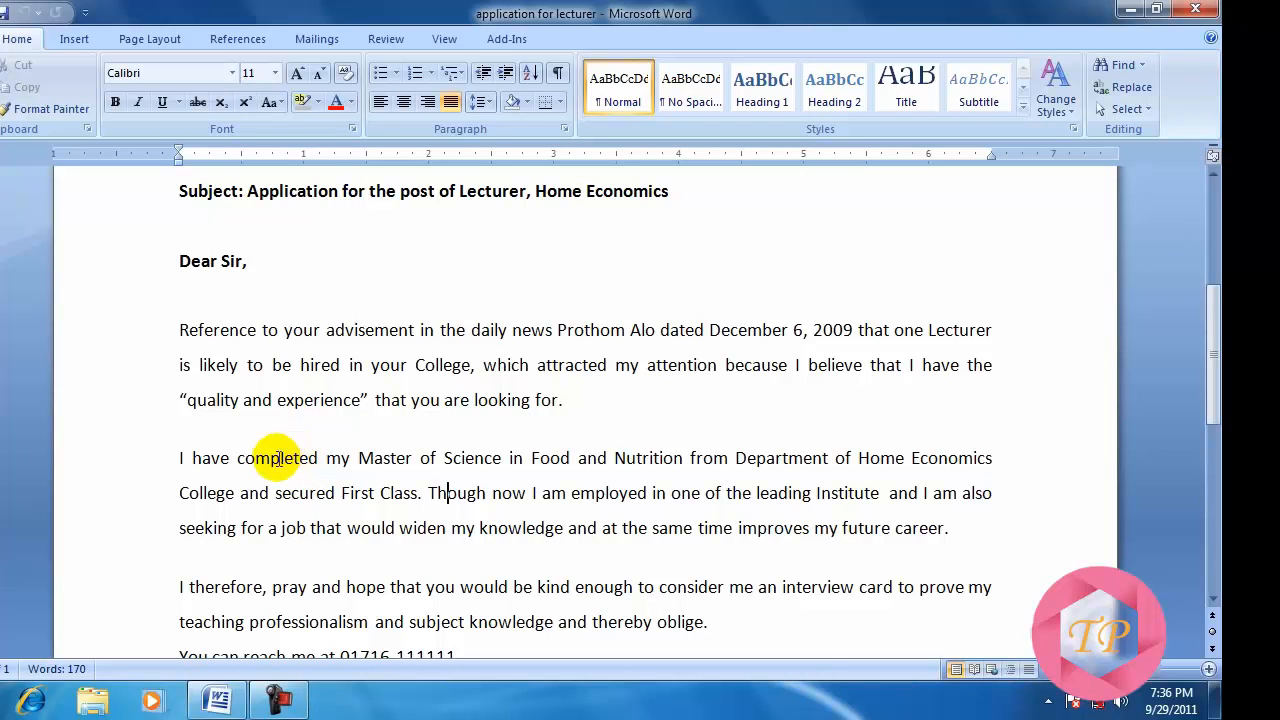
left_click(277, 462, "ctrl")
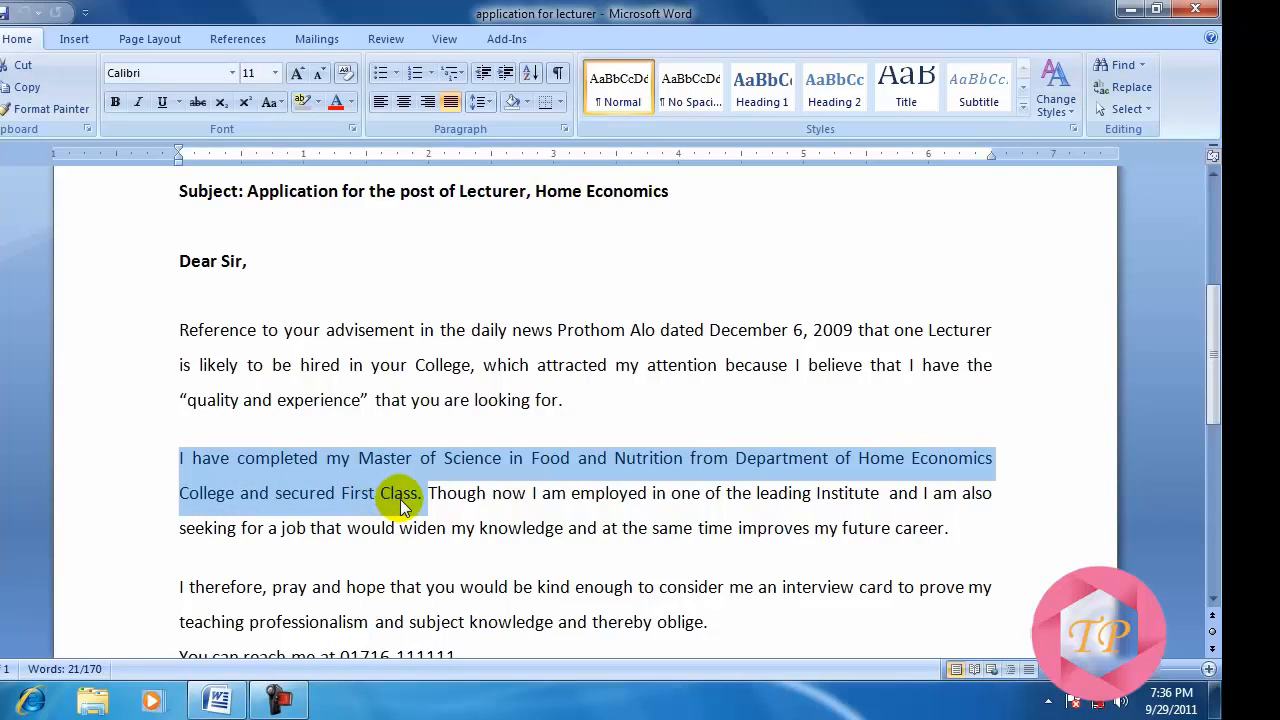
left_click(678, 410)
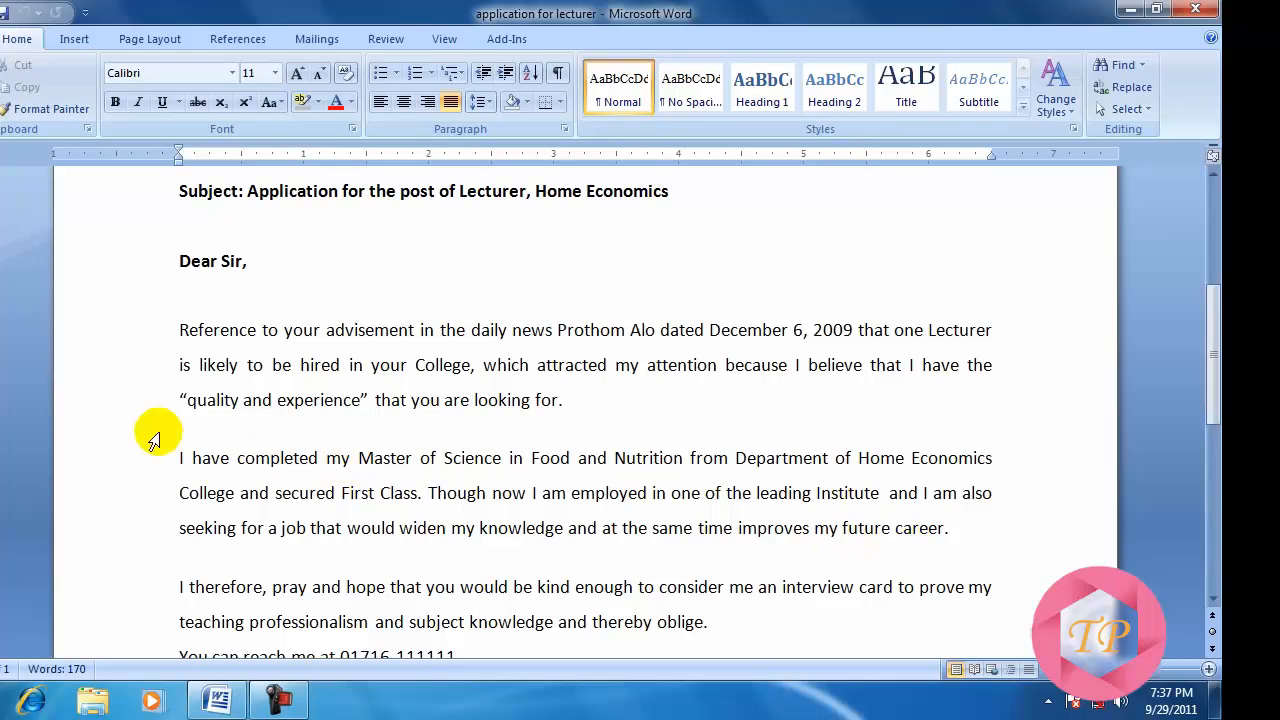
Select the entire second body paragraph and the entire first body paragraph in turn, and clear the selection
triple_click(272, 458)
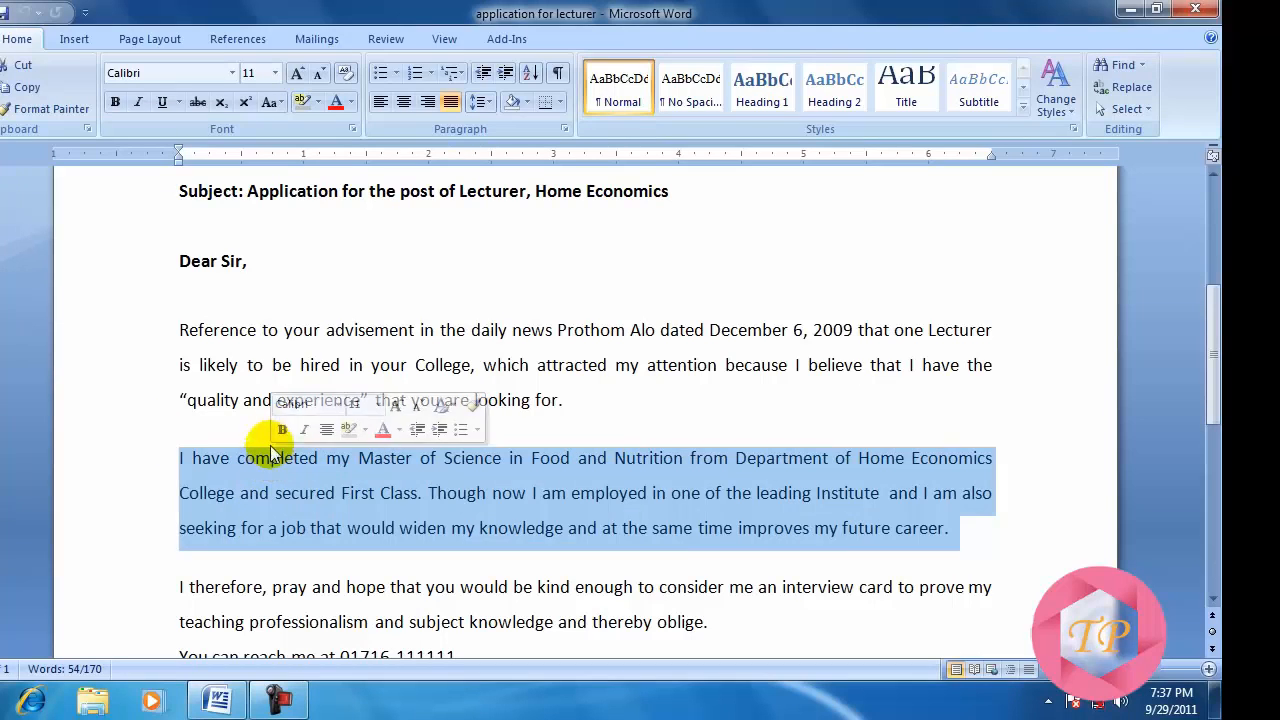
double_click(304, 333)
left_click(304, 333)
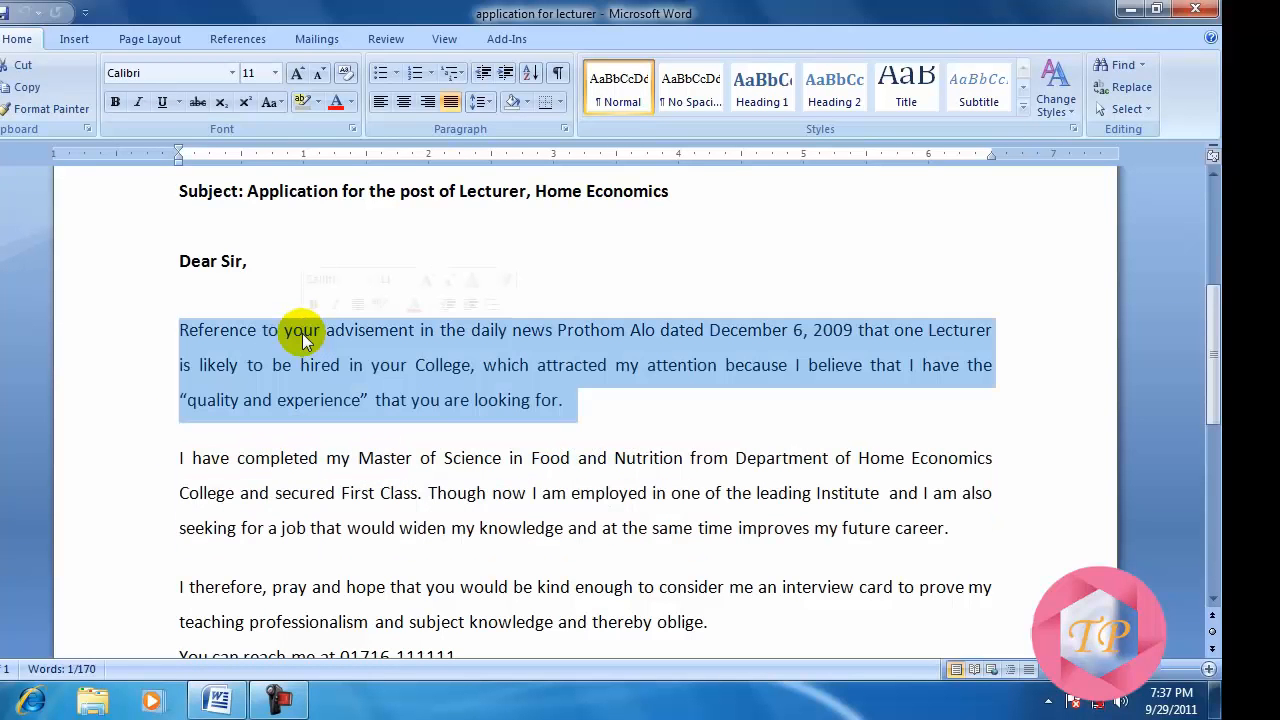
left_click(600, 410)
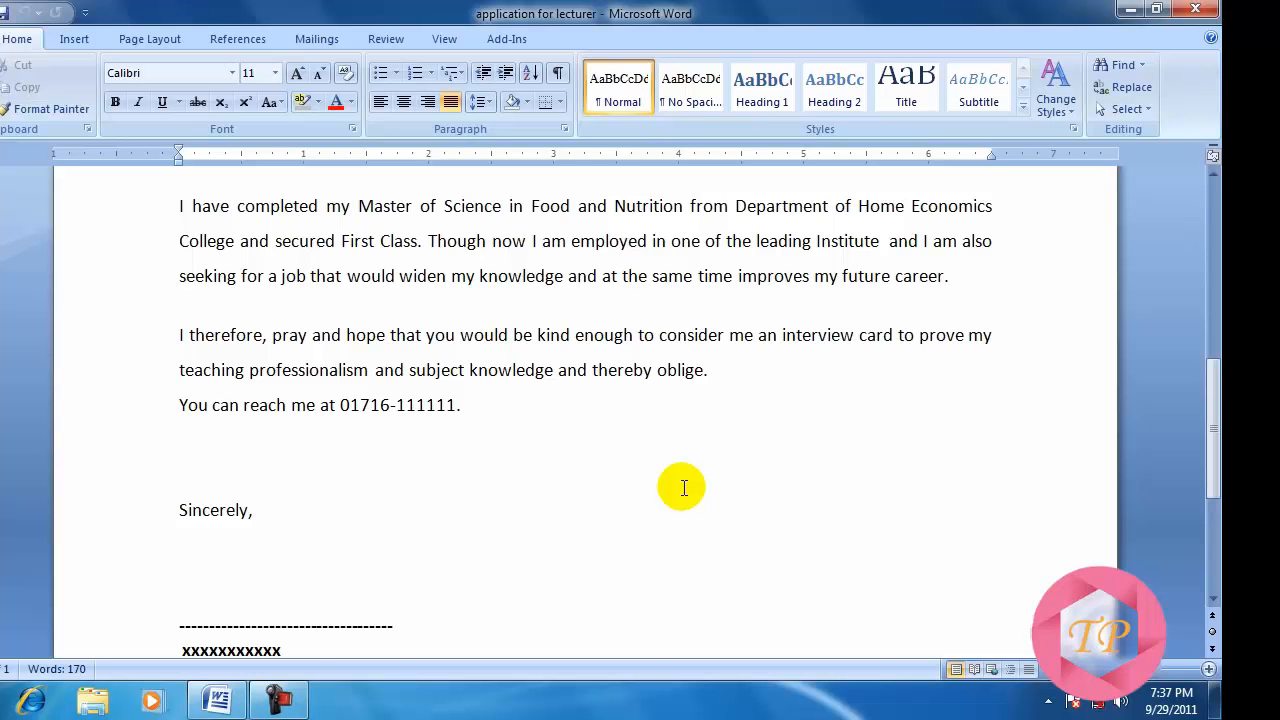
Select the entire document and check the selection from the enclosures up to the date
key("ctrl+a")
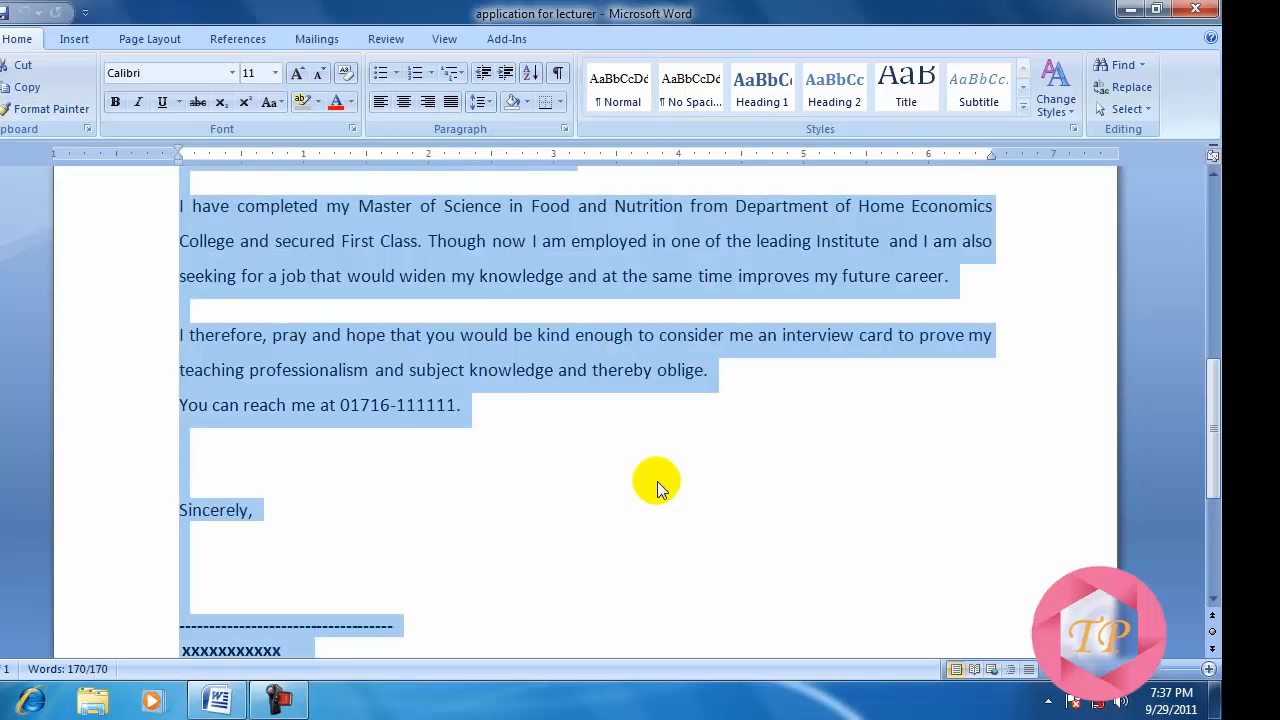
scroll(642, 483, "down", 3)
scroll(642, 483, "up", 7)
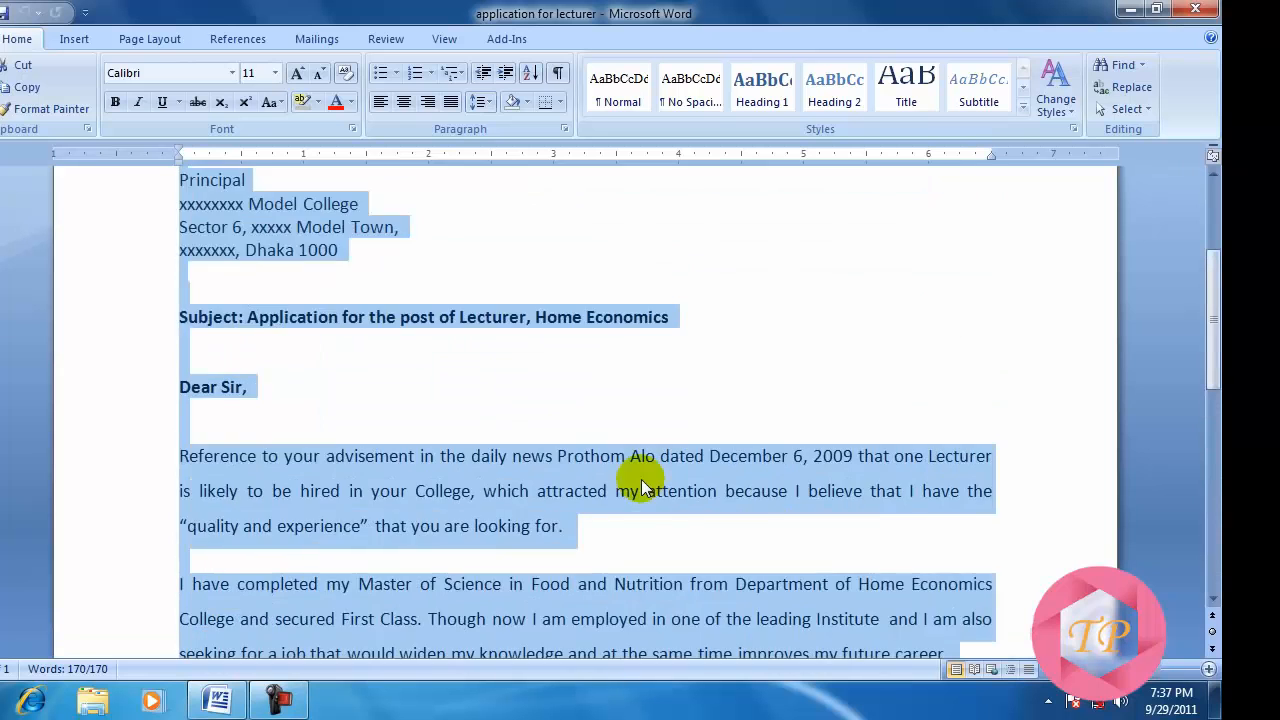
scroll(641, 484, "up", 3)
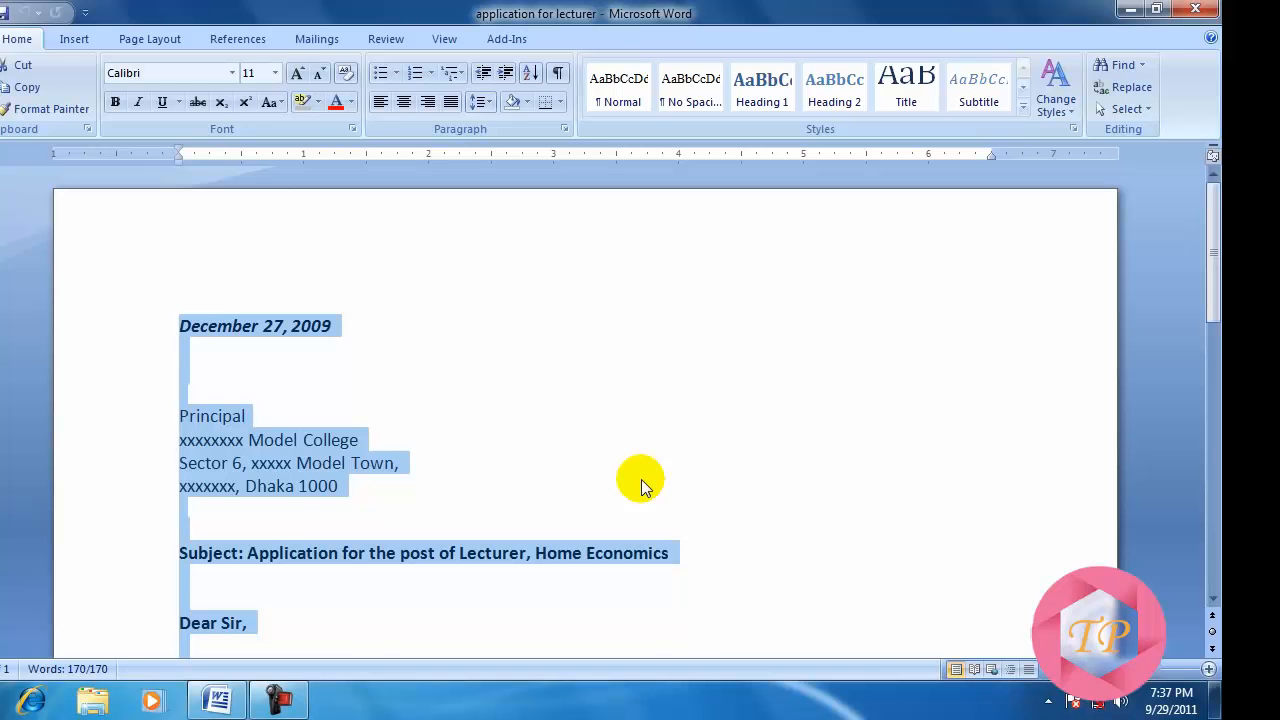
Copy "Home Economics" from the subject line and paste it before "College" in the second body paragraph
scroll(641, 479, "down", 3)
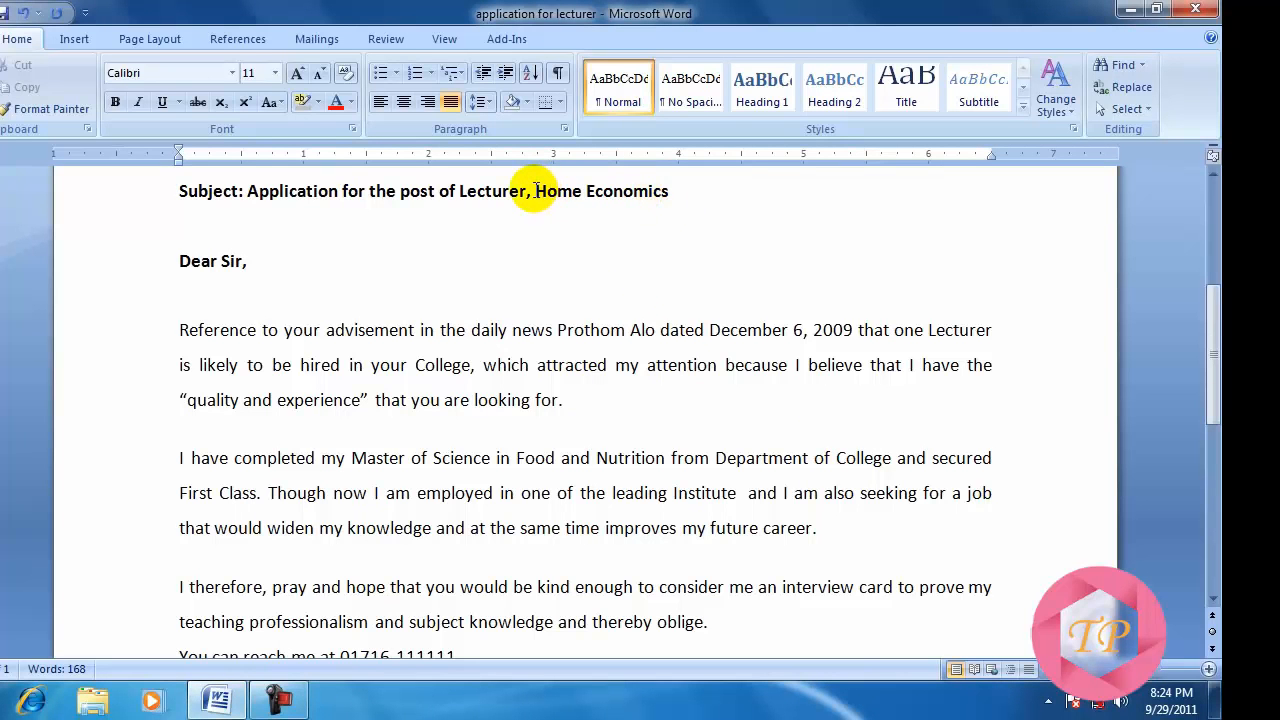
left_click_drag(536, 190, 625, 192)
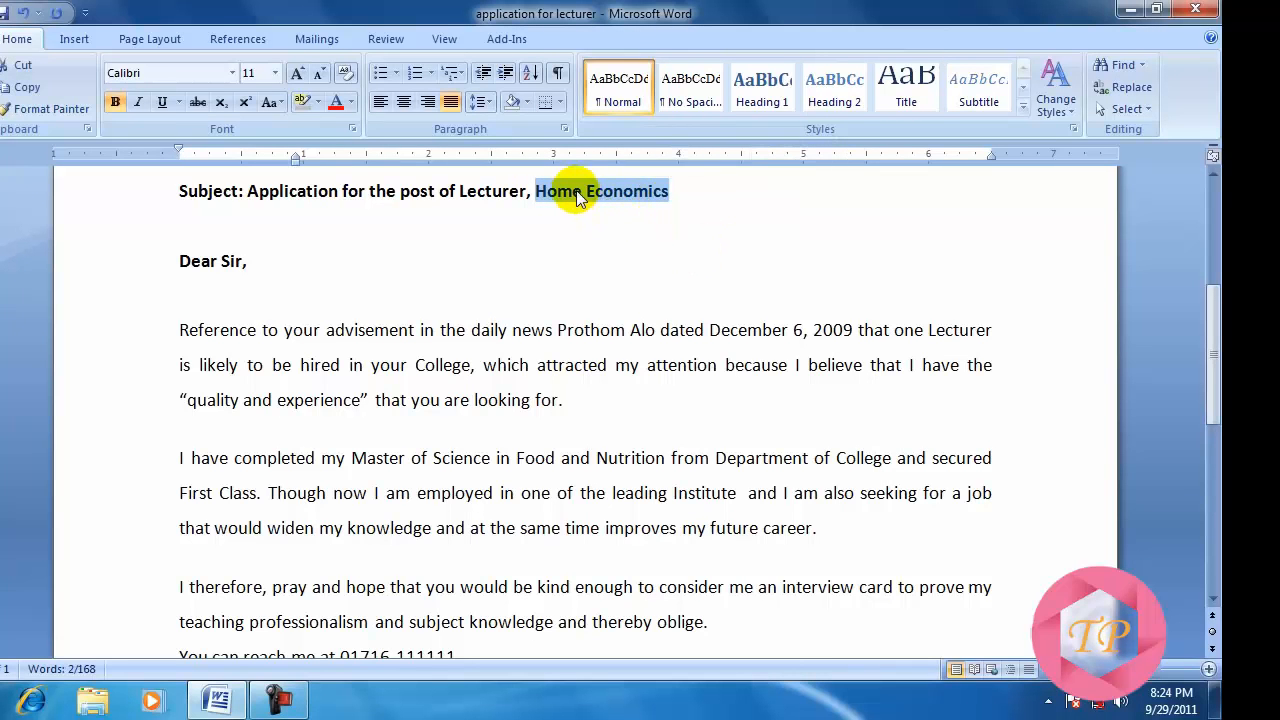
right_click(580, 195)
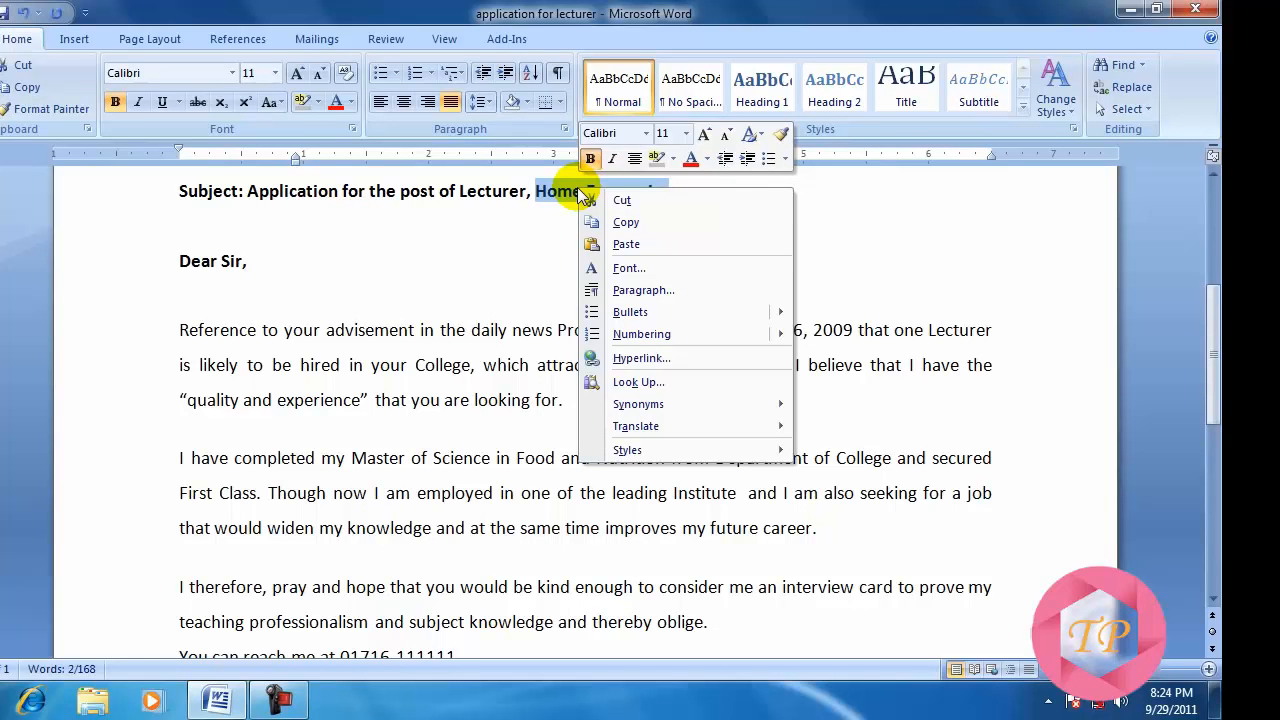
left_click(628, 223)
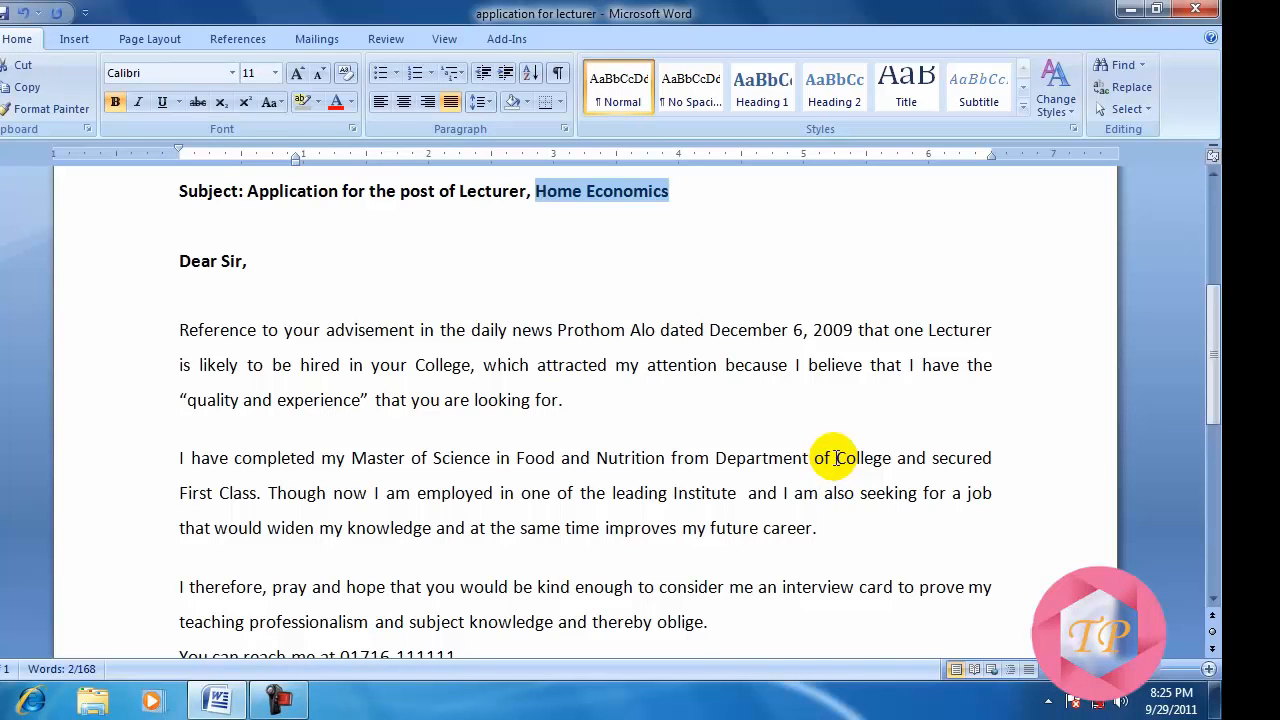
left_click(836, 458)
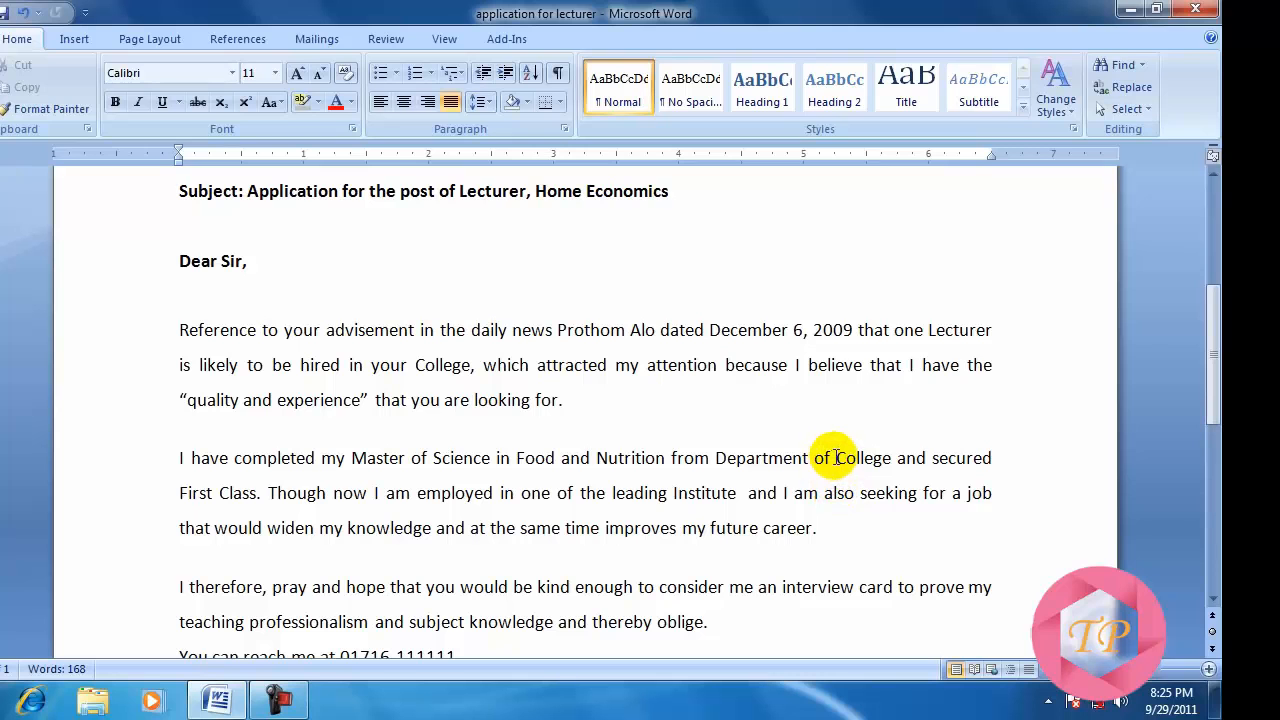
right_click(836, 457)
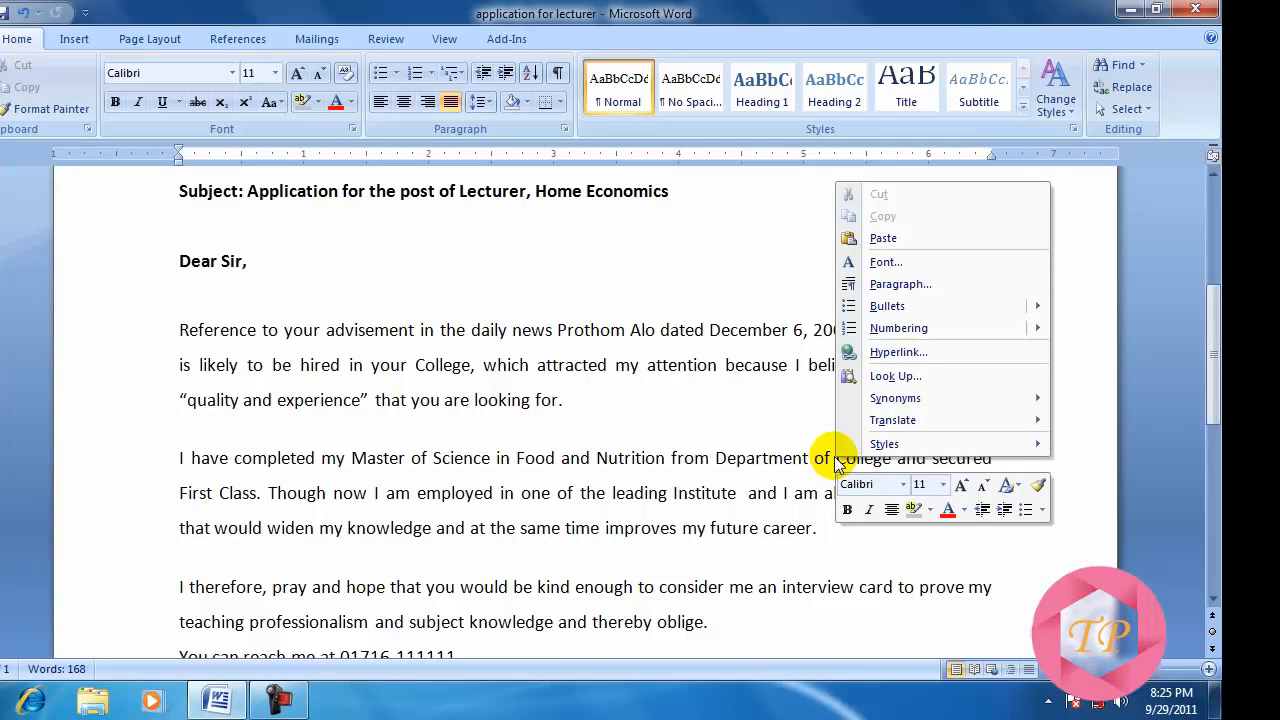
left_click(903, 239)
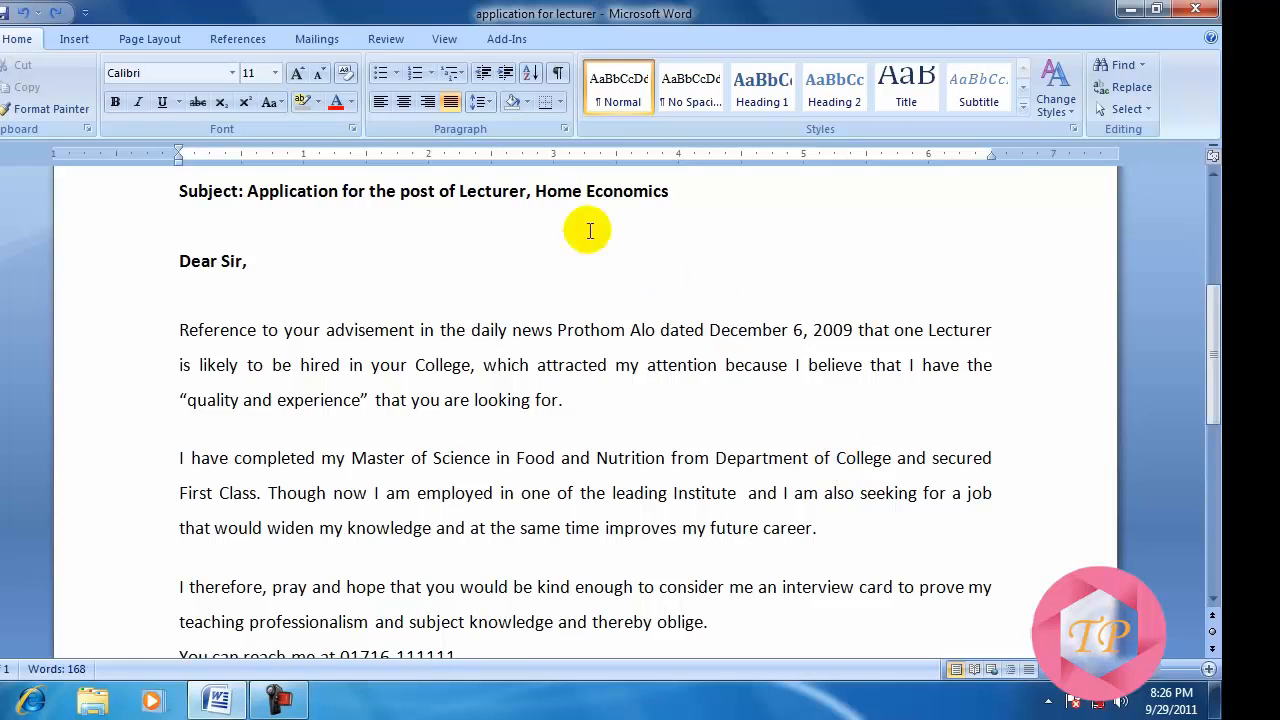
Cut "Home Economics" from the subject line and paste it before "College" in the second body paragraph
left_click(670, 192)
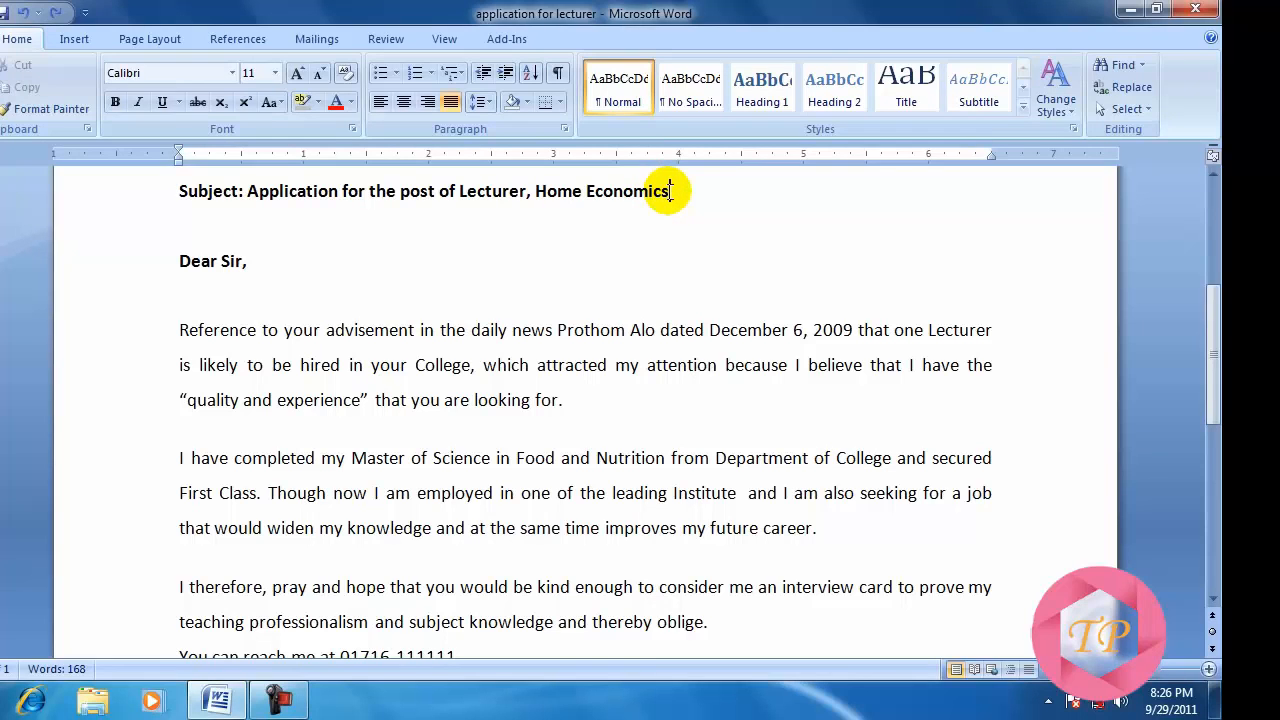
left_click_drag(670, 192, 560, 197)
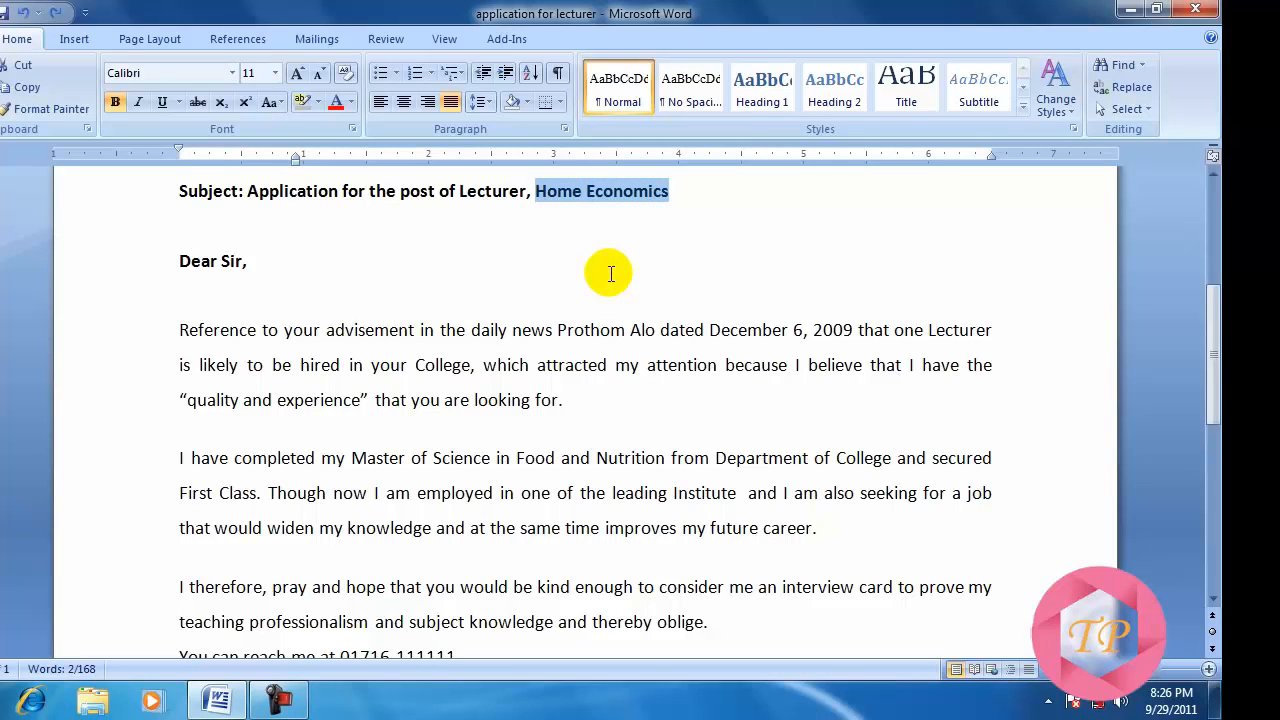
right_click(577, 196)
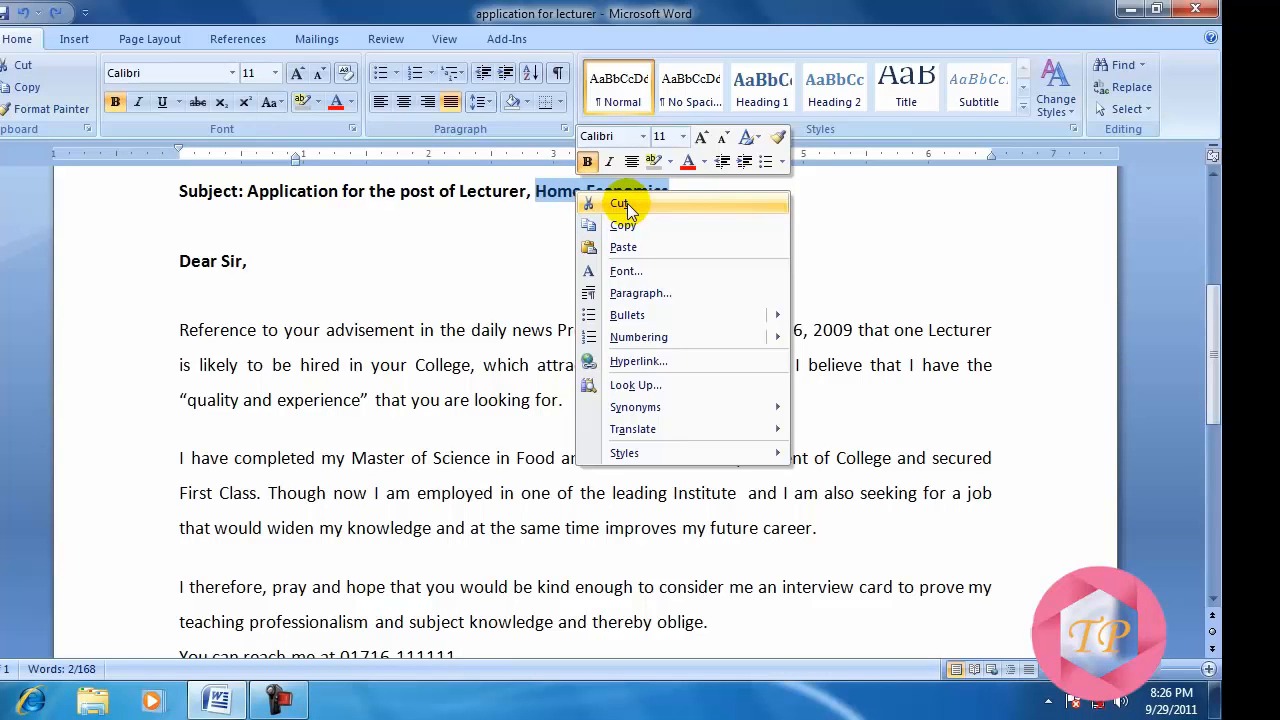
left_click(622, 204)
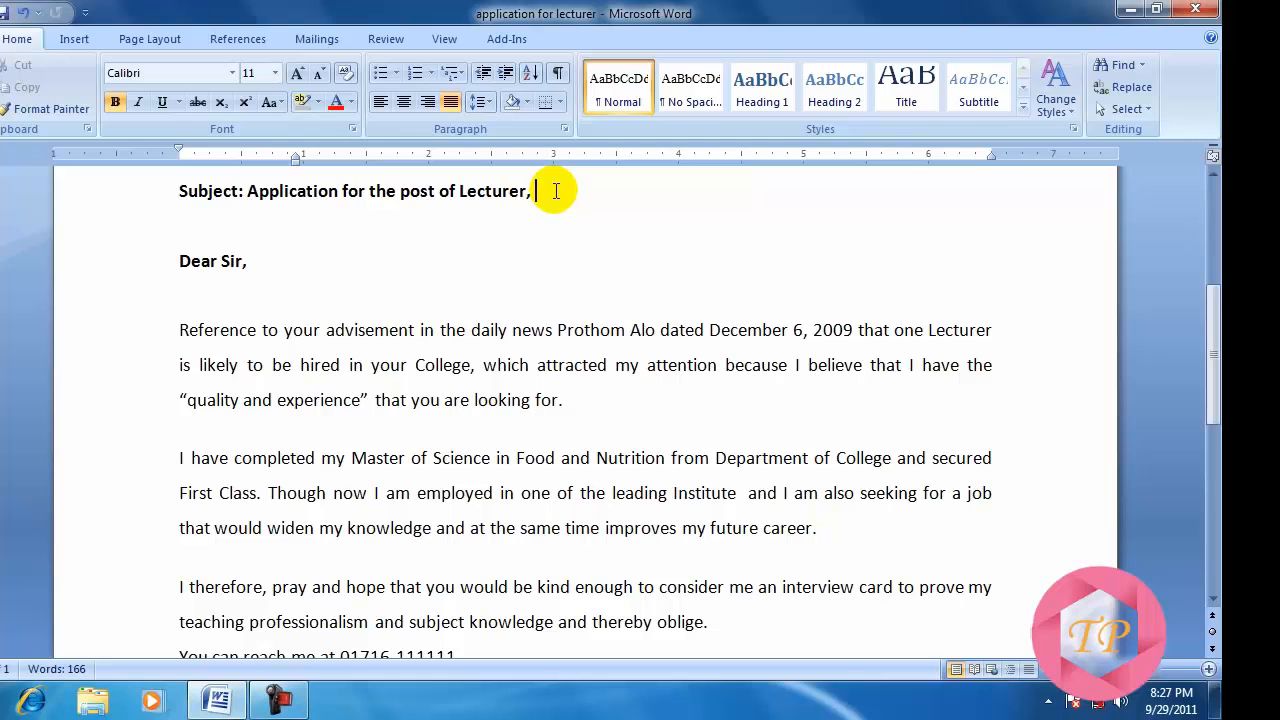
left_click(836, 458)
right_click(836, 458)
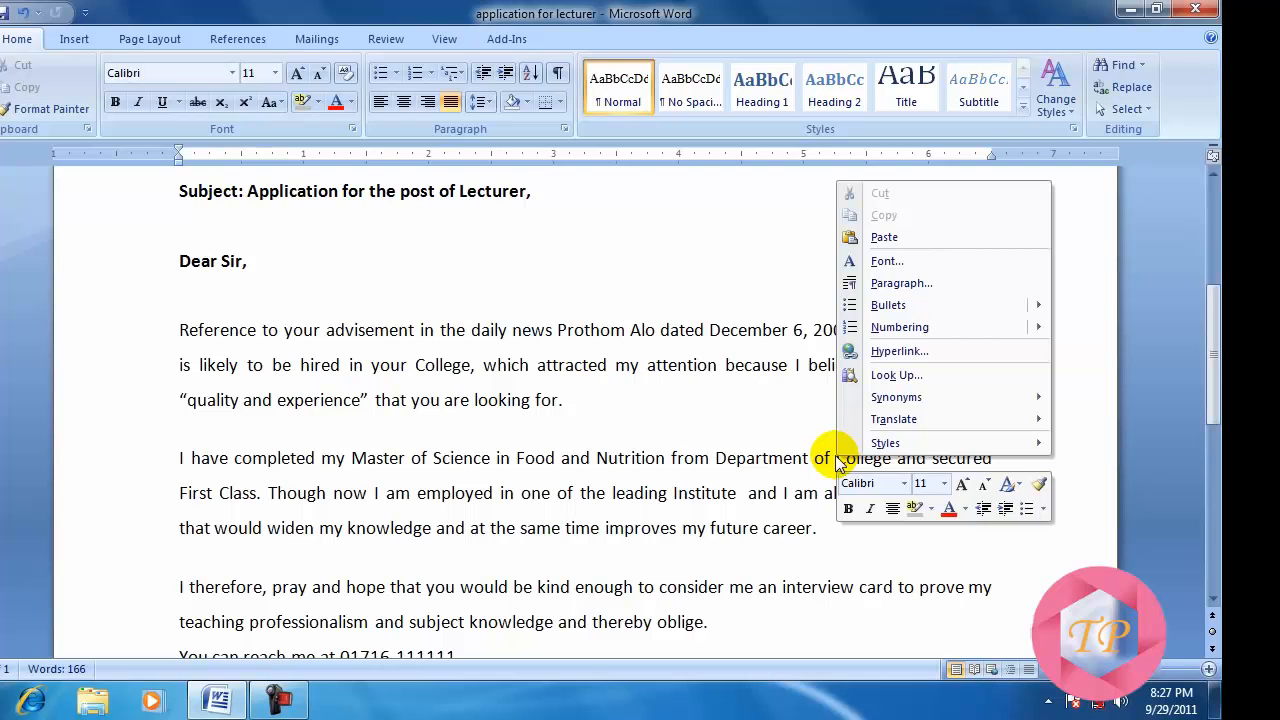
left_click(885, 238)
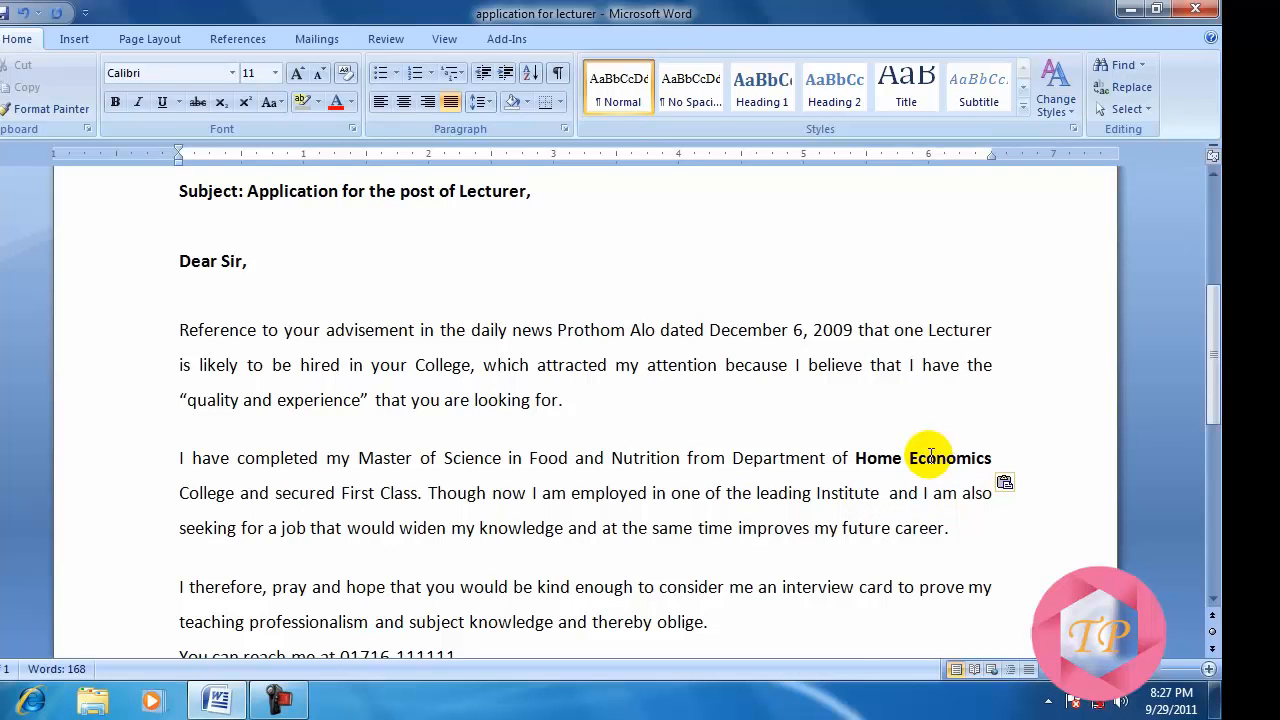
left_click(537, 192)
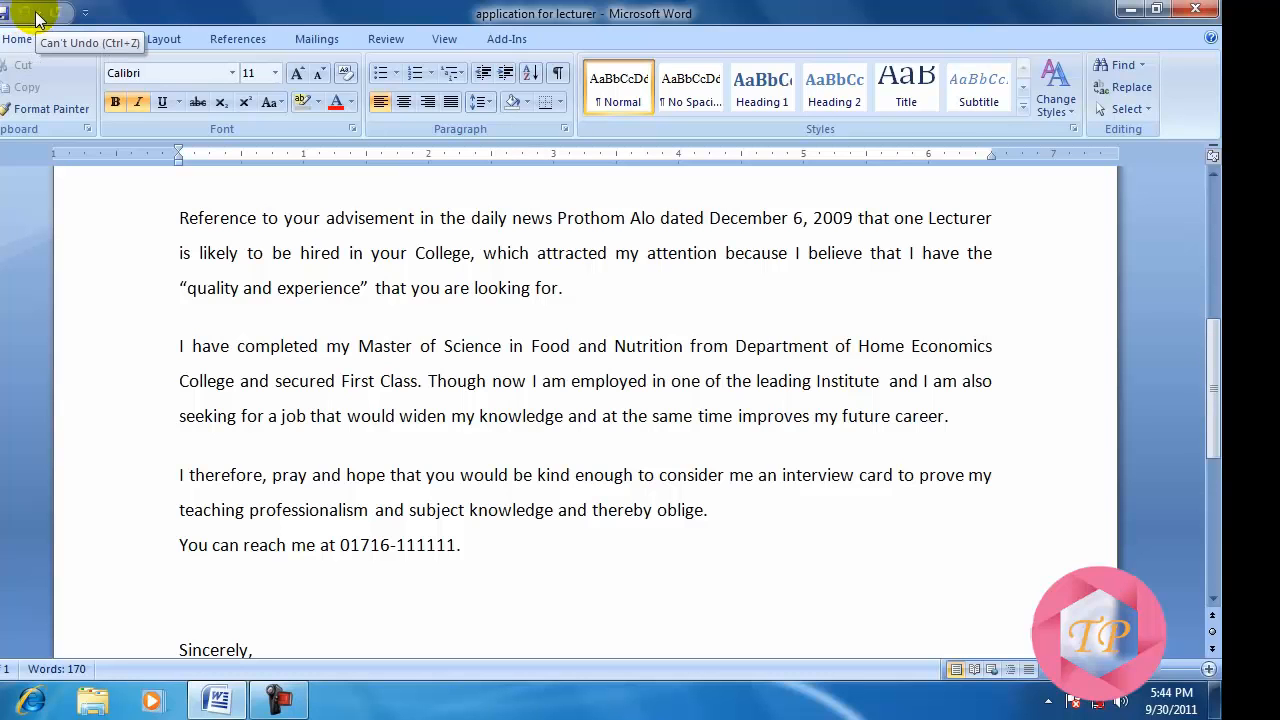
Underline the word "Reference" at the start of the first body paragraph and clear the selection
left_click(290, 252)
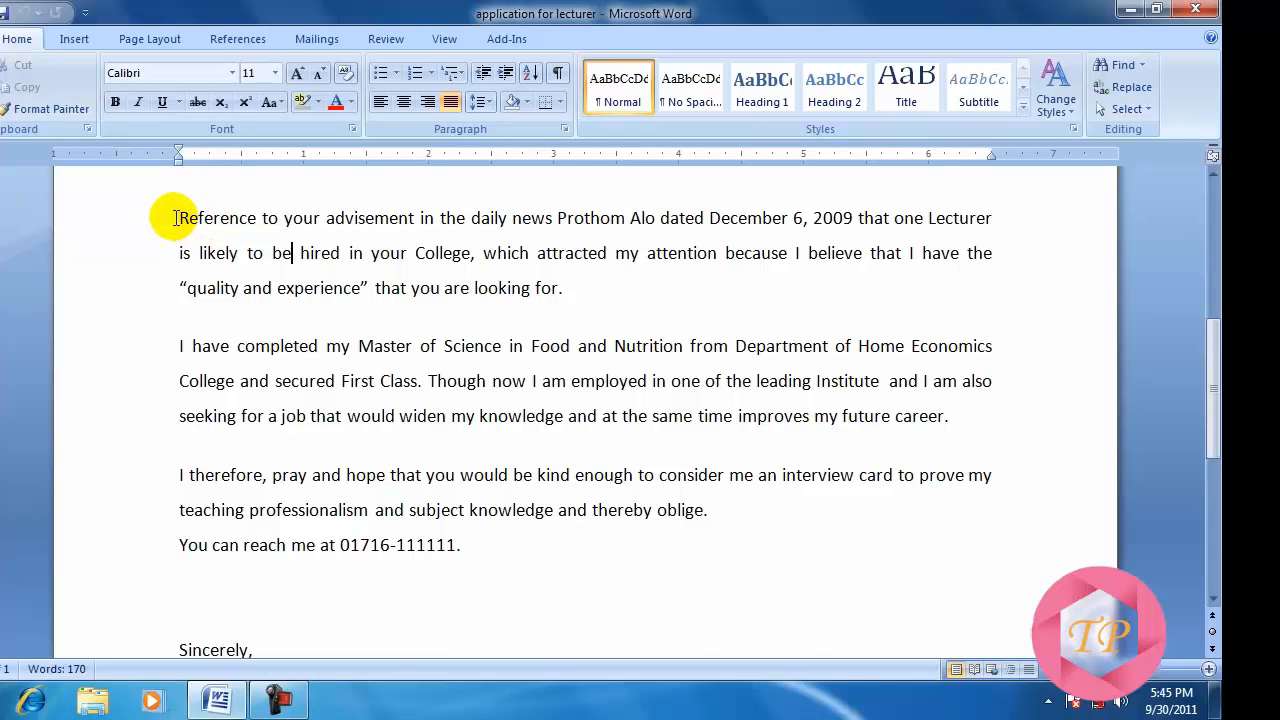
left_click(177, 218)
left_click_drag(177, 218, 263, 217)
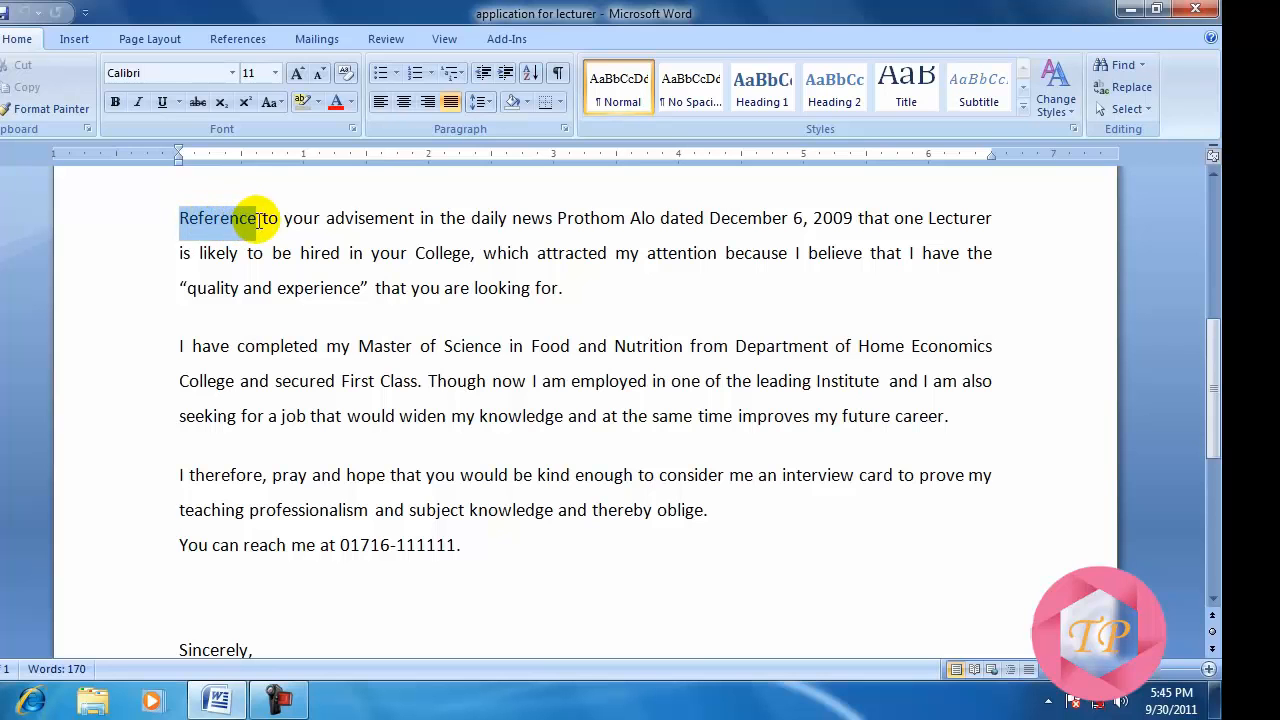
left_click(164, 106)
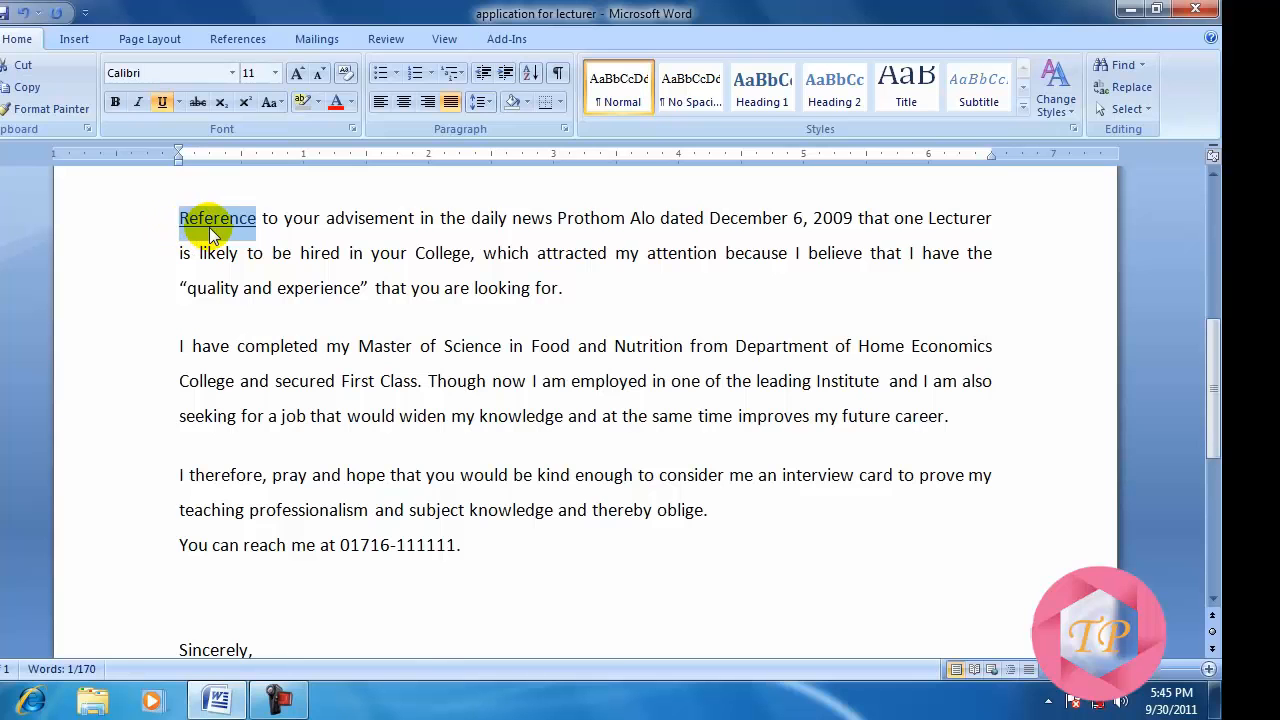
left_click(413, 328)
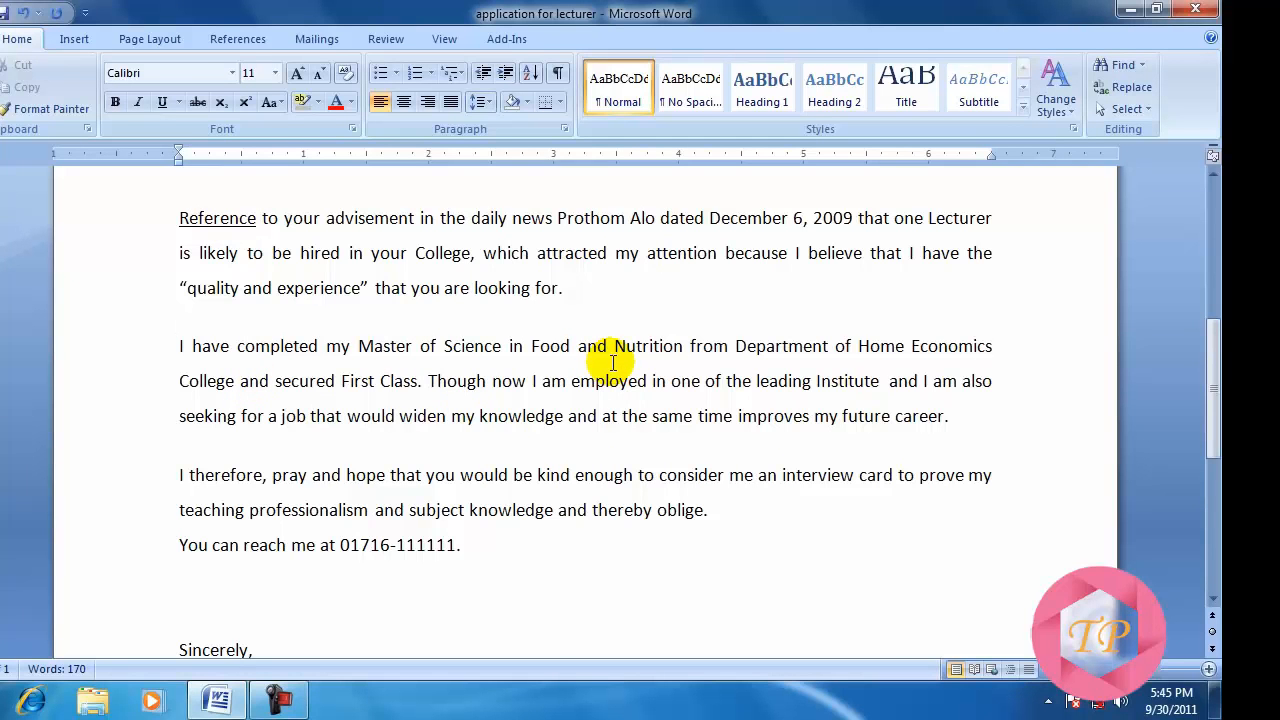
Select the word "attracted" in the first body paragraph and repeat the last underline formatting on it
double_click(545, 255)
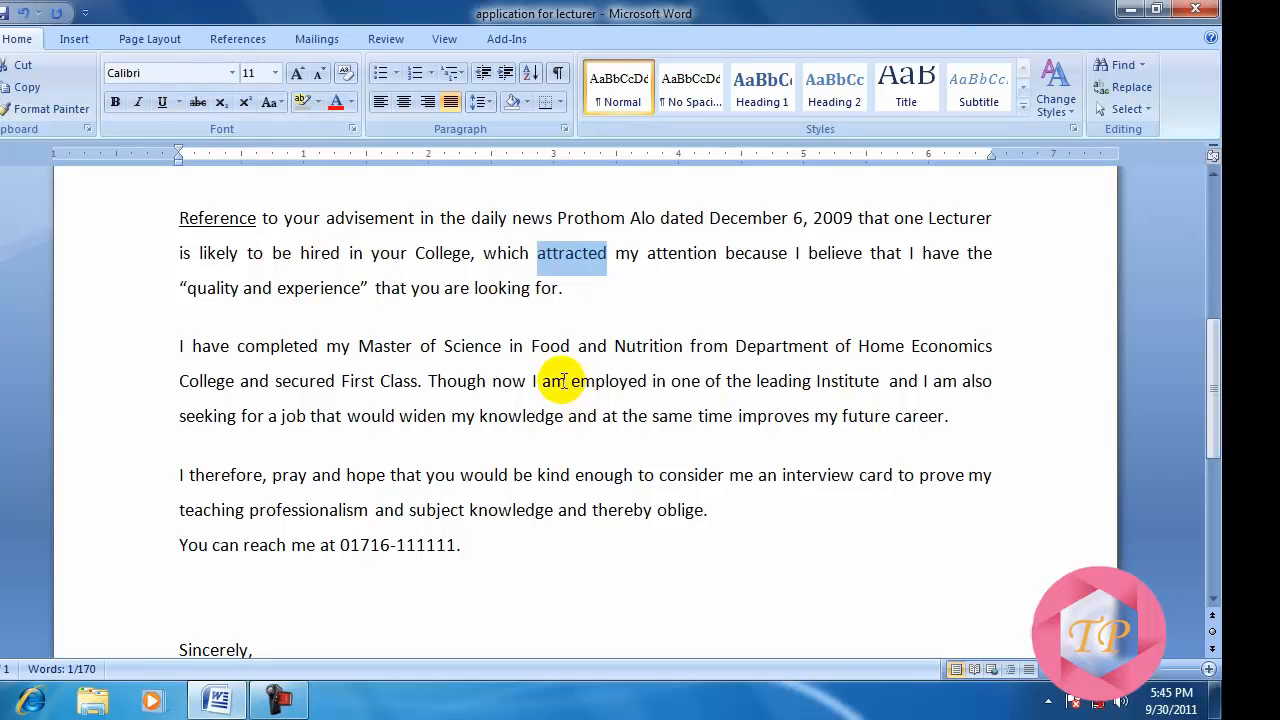
left_click(543, 277)
left_click_drag(534, 251, 603, 253)
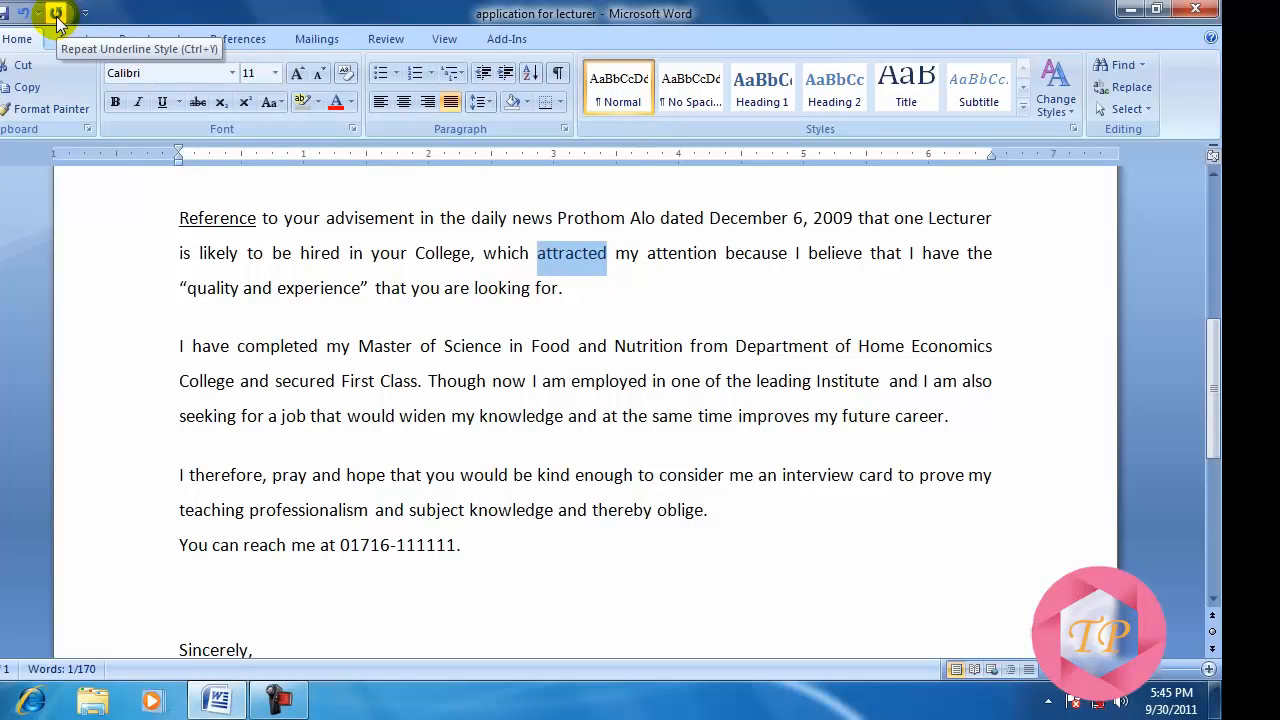
left_click(57, 18)
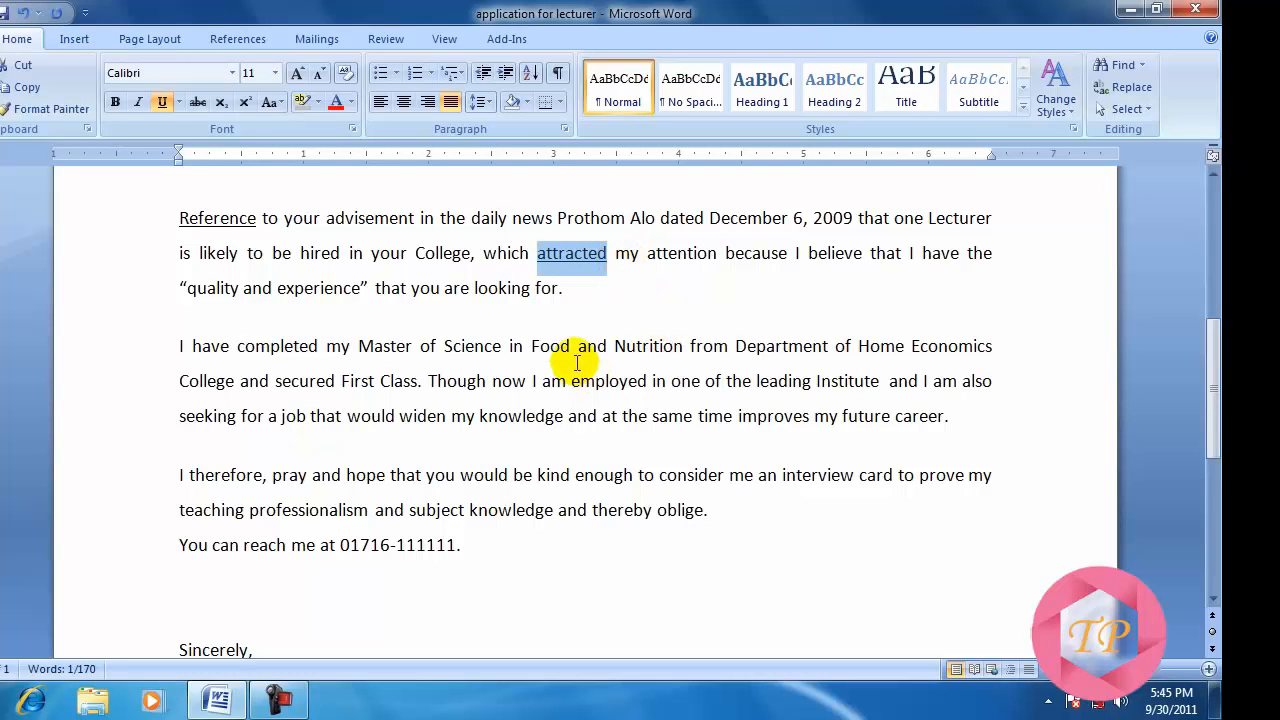
Underline "Food and Nutrition", "kind enough" and the phone number in the letter, and clear the selection
left_click_drag(531, 349, 645, 360)
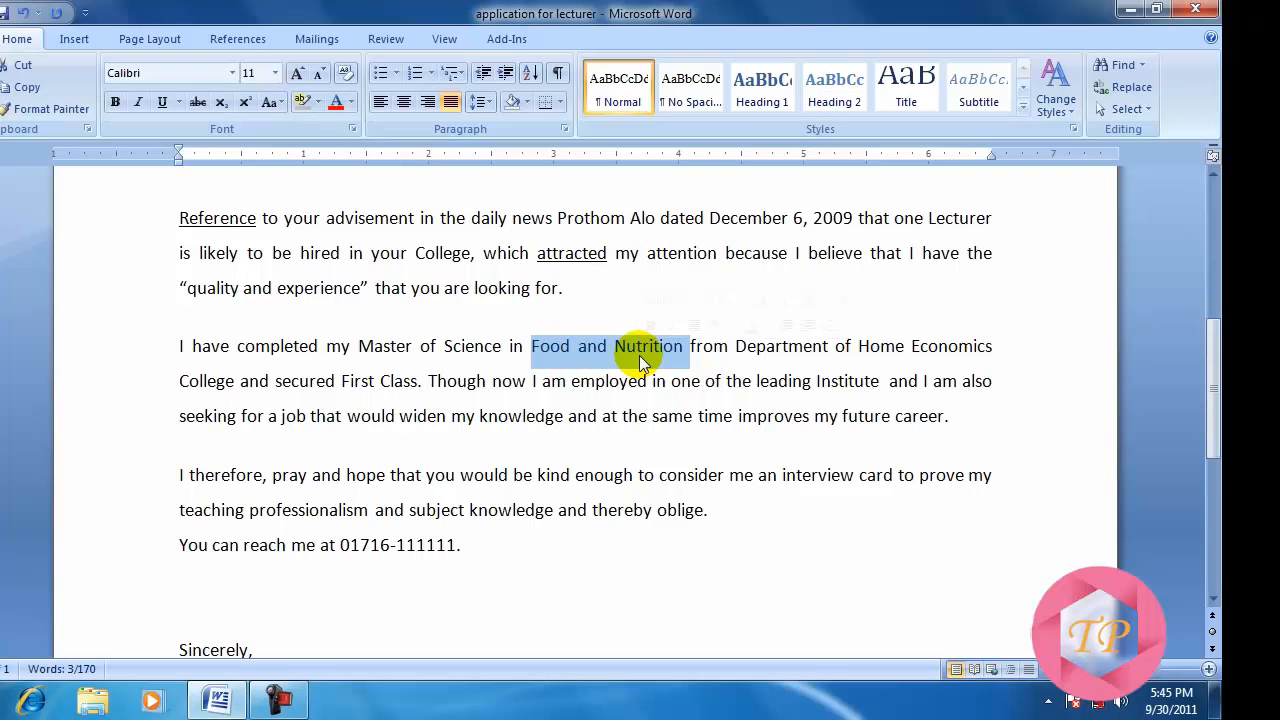
key("ctrl+u")
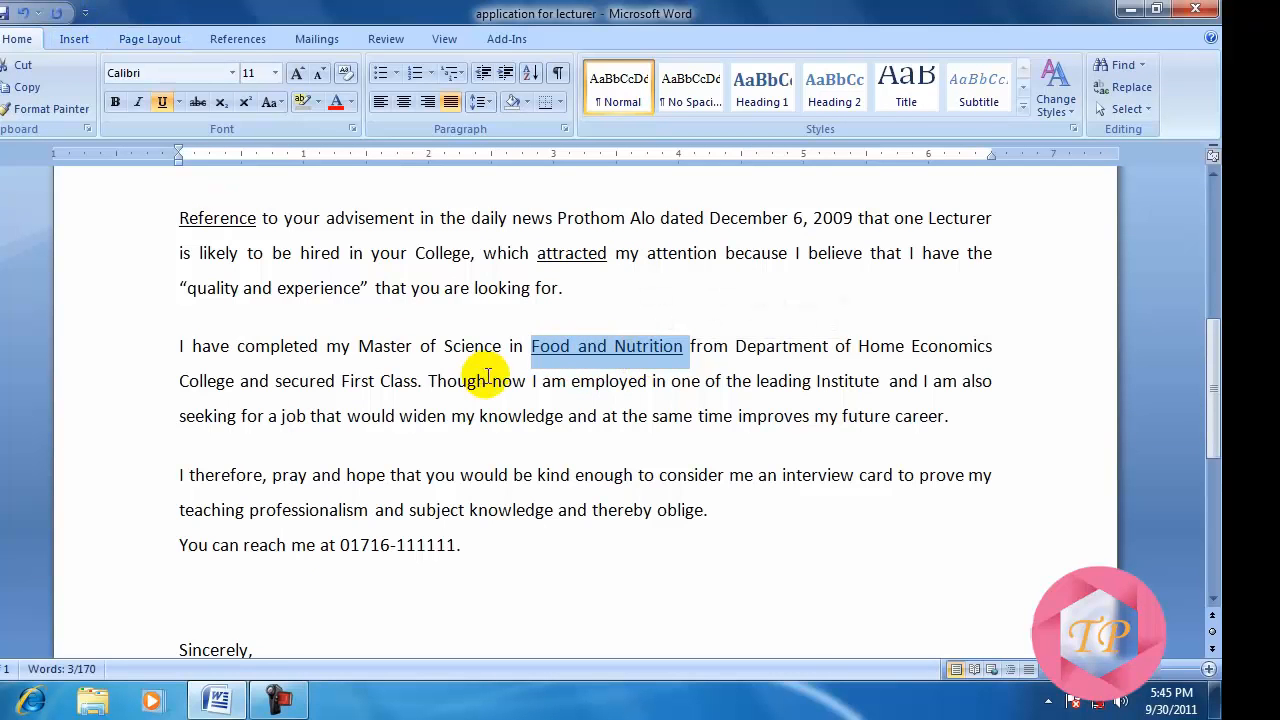
left_click_drag(538, 477, 635, 477)
key("ctrl+u")
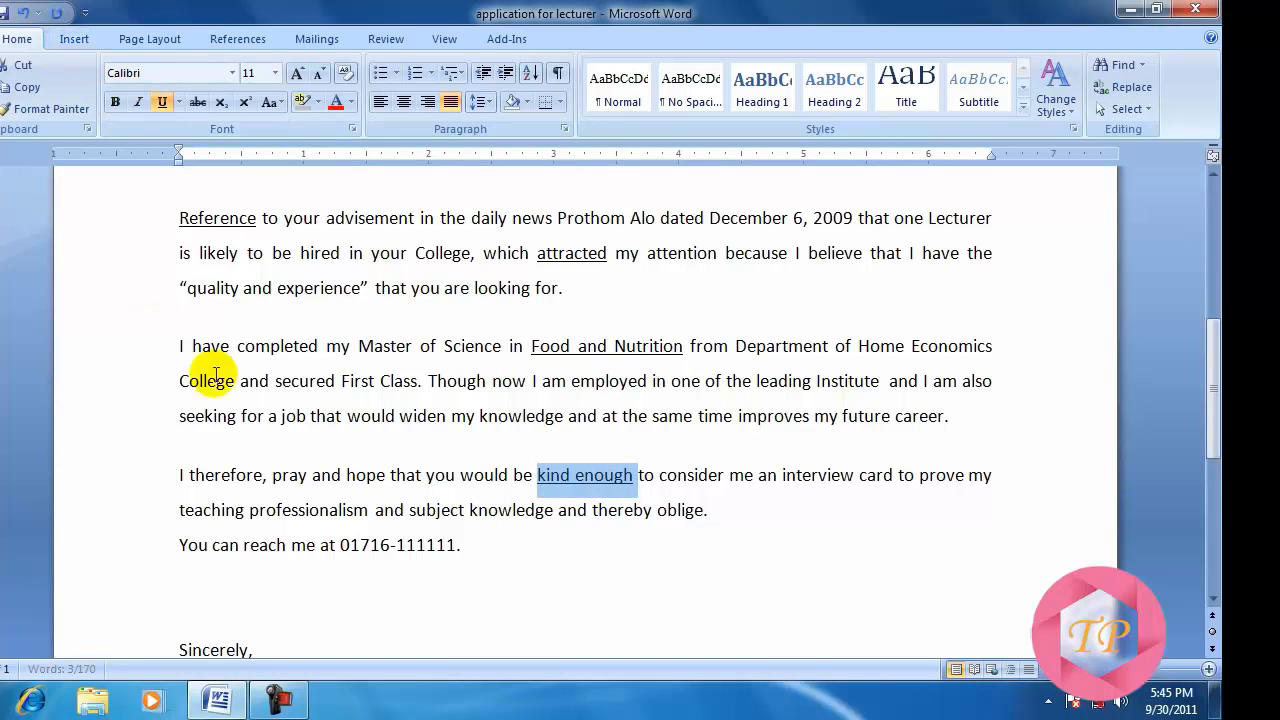
left_click_drag(339, 545, 456, 545)
key("ctrl+u")
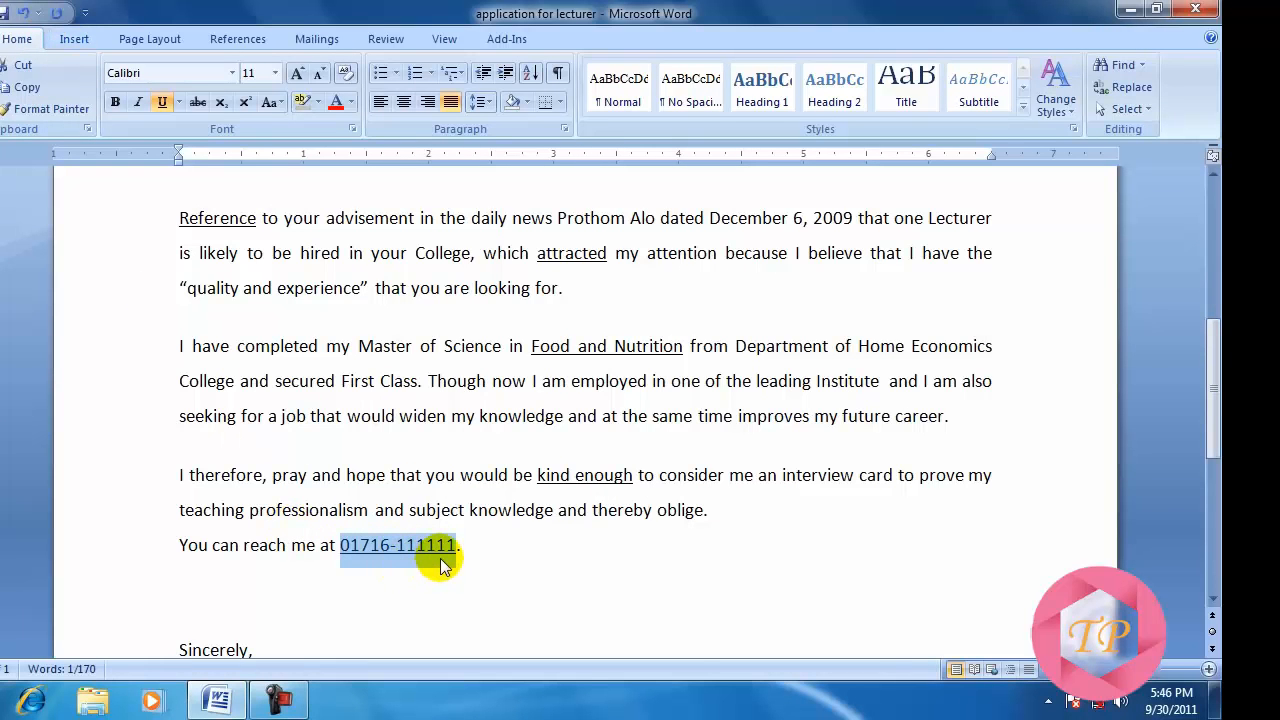
left_click(496, 565)
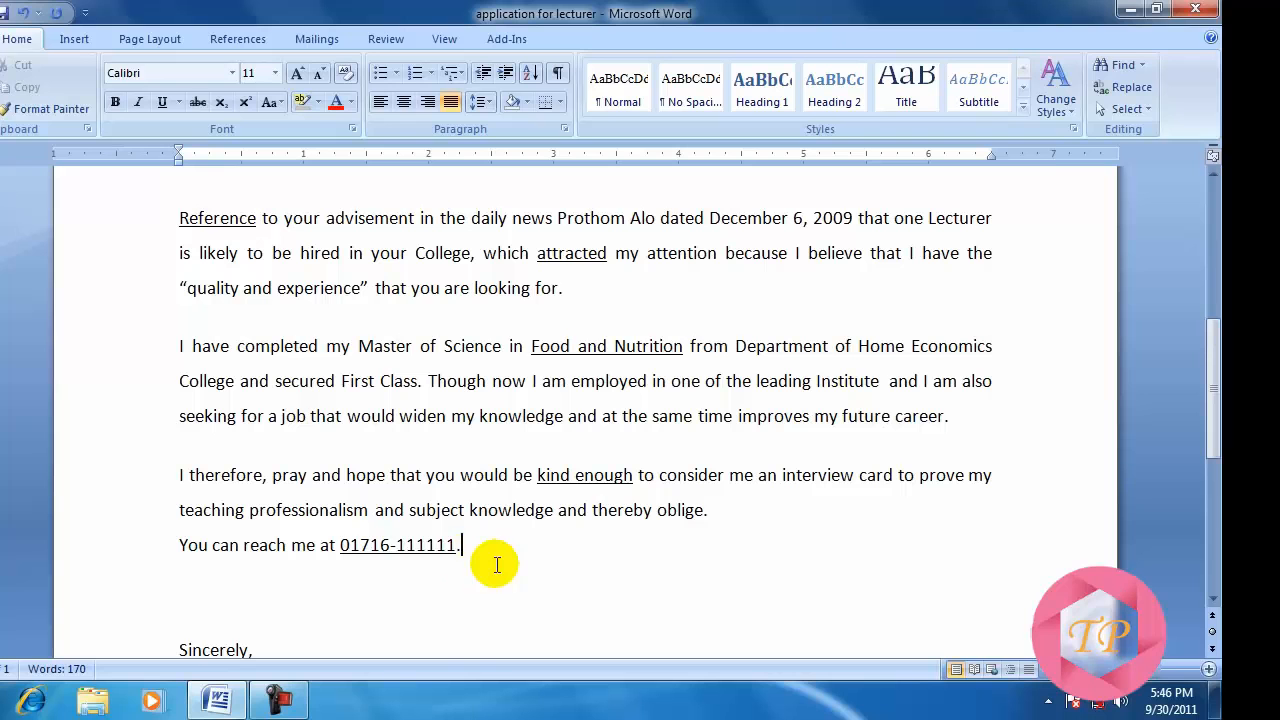
Undo the underlines one after another, from the phone number back to "Reference", and clear the selection
left_click(24, 14)
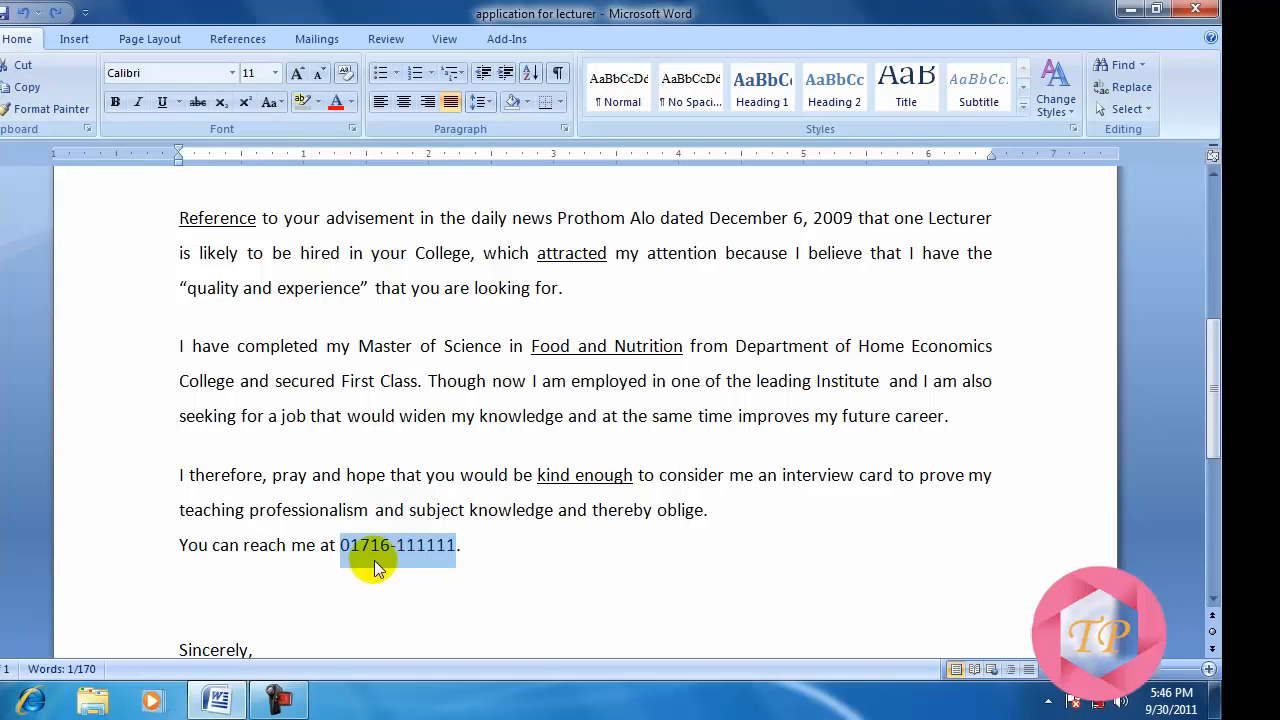
left_click(566, 571)
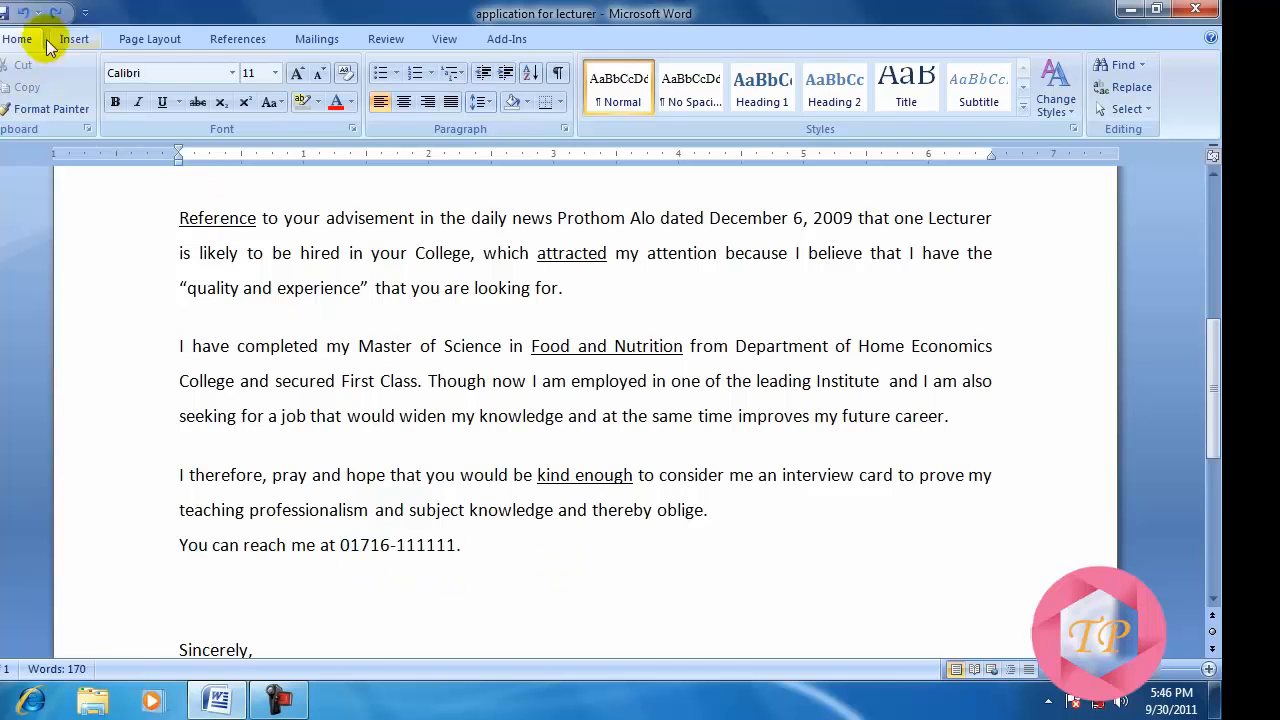
left_click(24, 14)
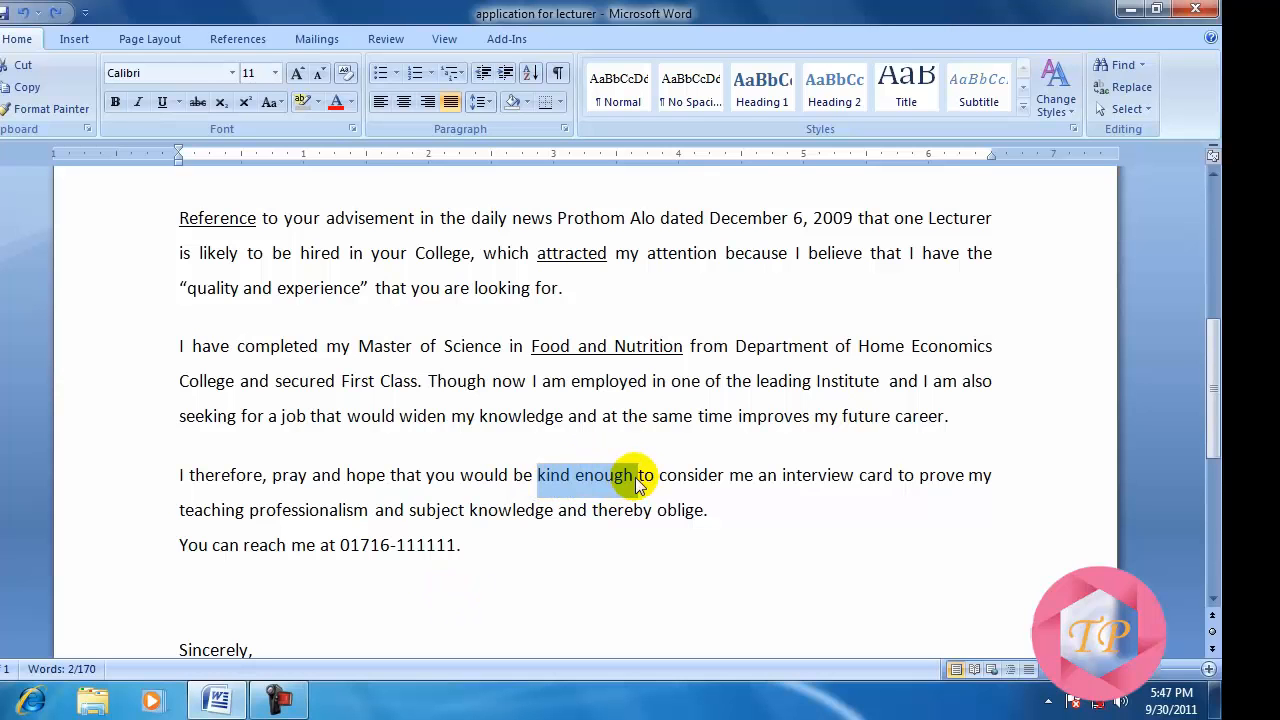
left_click(24, 14)
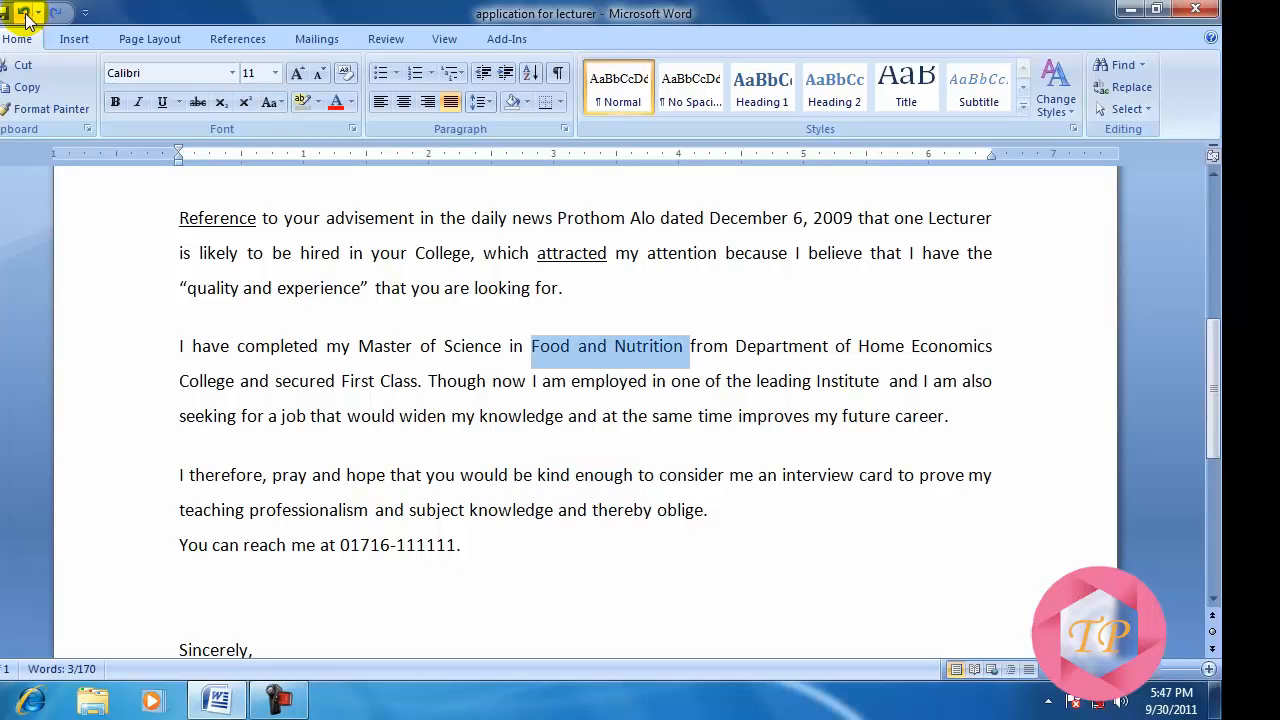
left_click(24, 14)
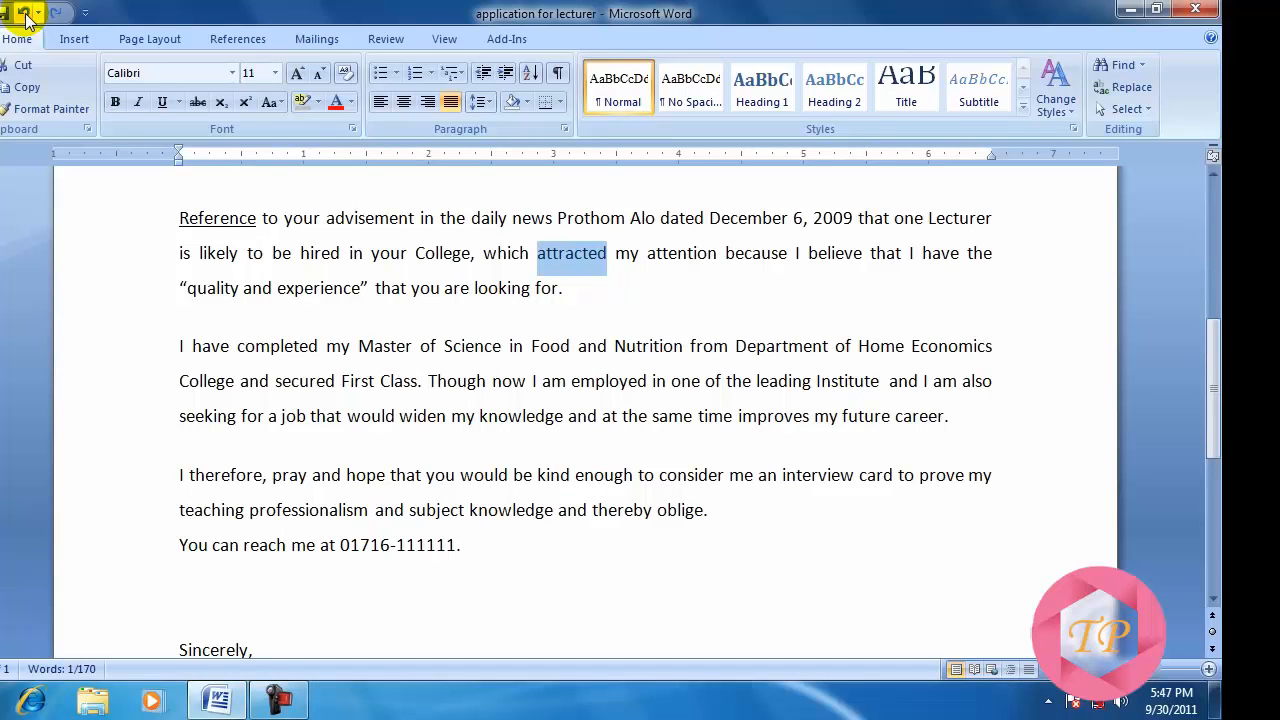
left_click(24, 14)
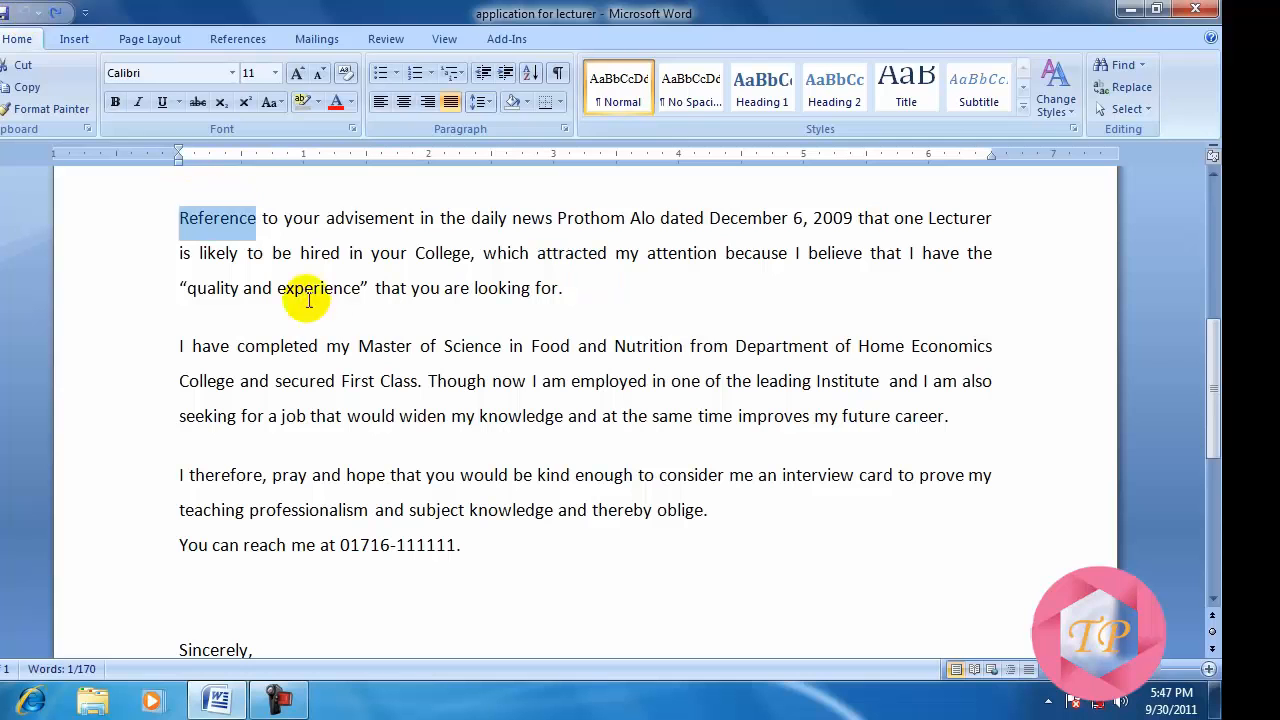
left_click(331, 320)
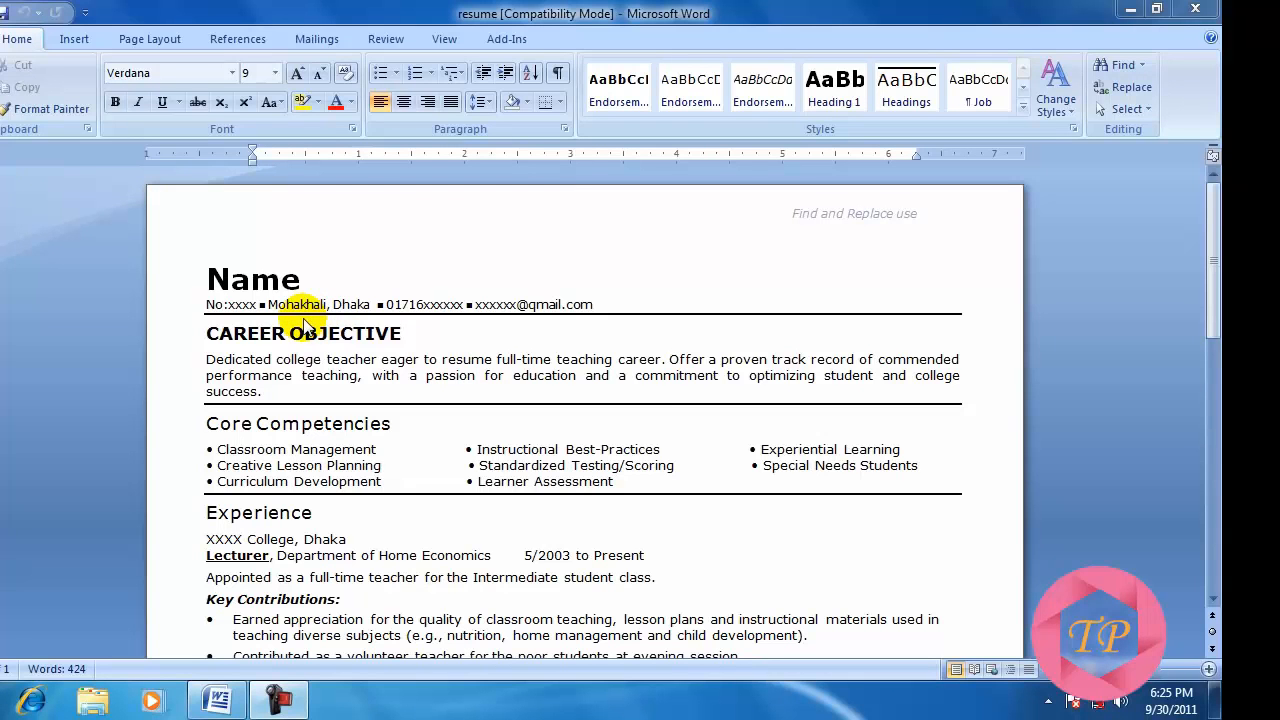
Search the resume document for the first occurrence of "Dhaka", starting before the "Name" heading
left_click(209, 283)
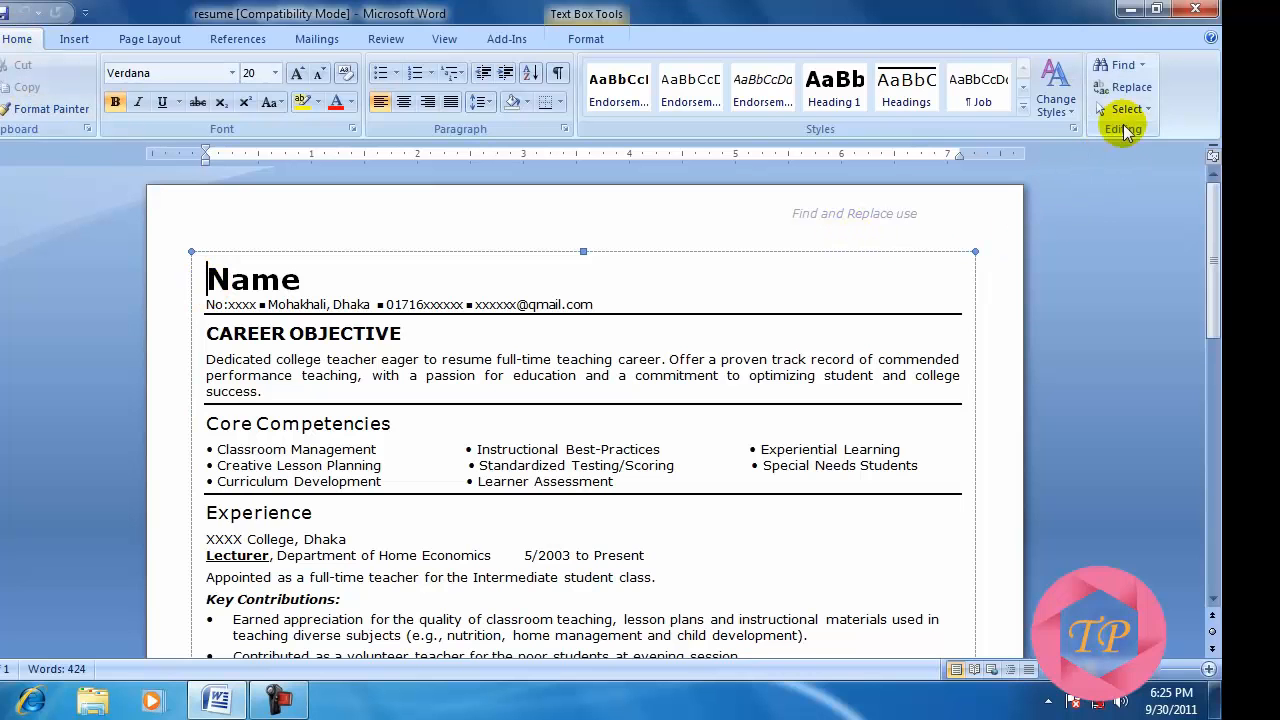
left_click(1122, 72)
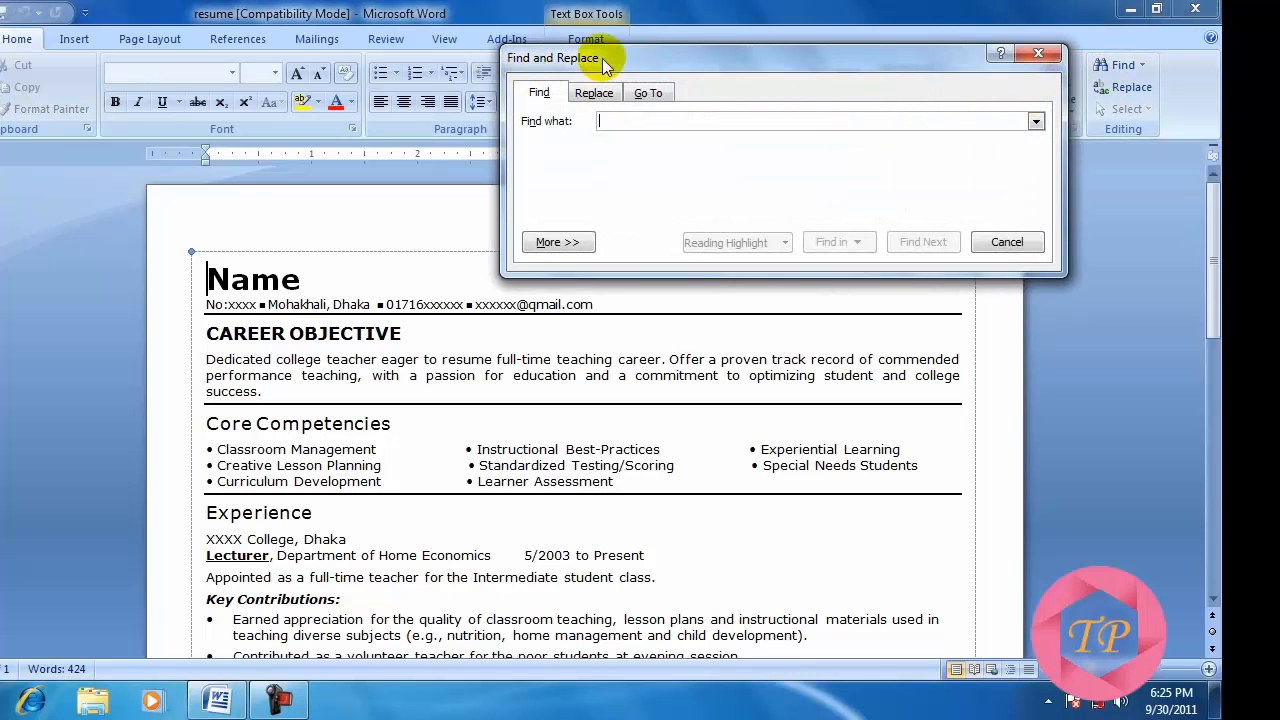
left_click_drag(688, 54, 660, 47)
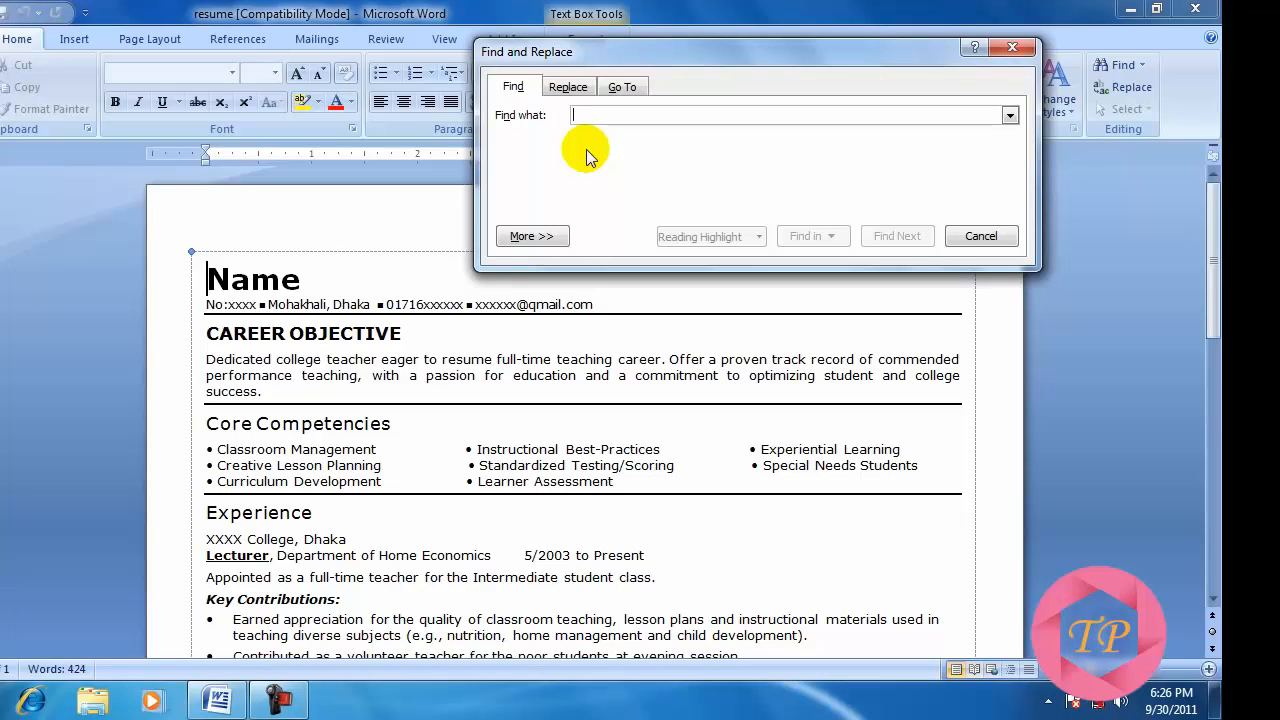
type("Dhaka")
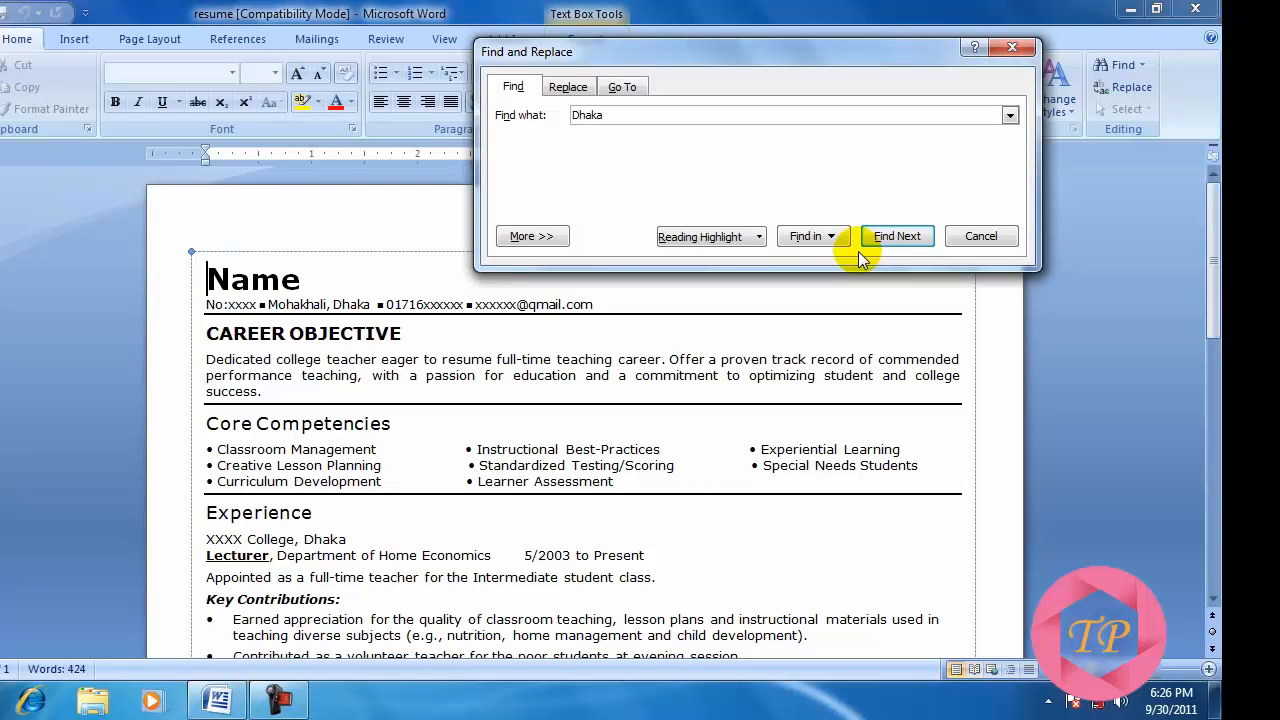
left_click(893, 245)
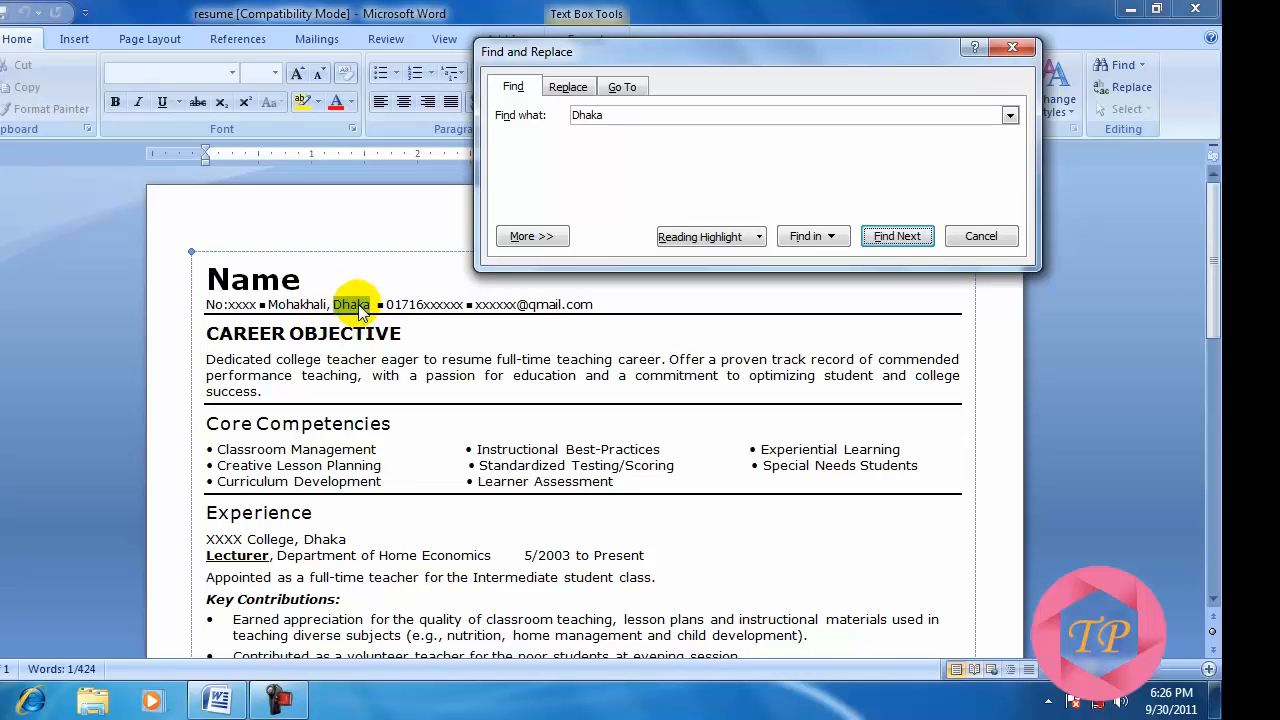
Step through the next occurrences of "Dhaka" from the Experience section to the Research Work section
left_click(900, 237)
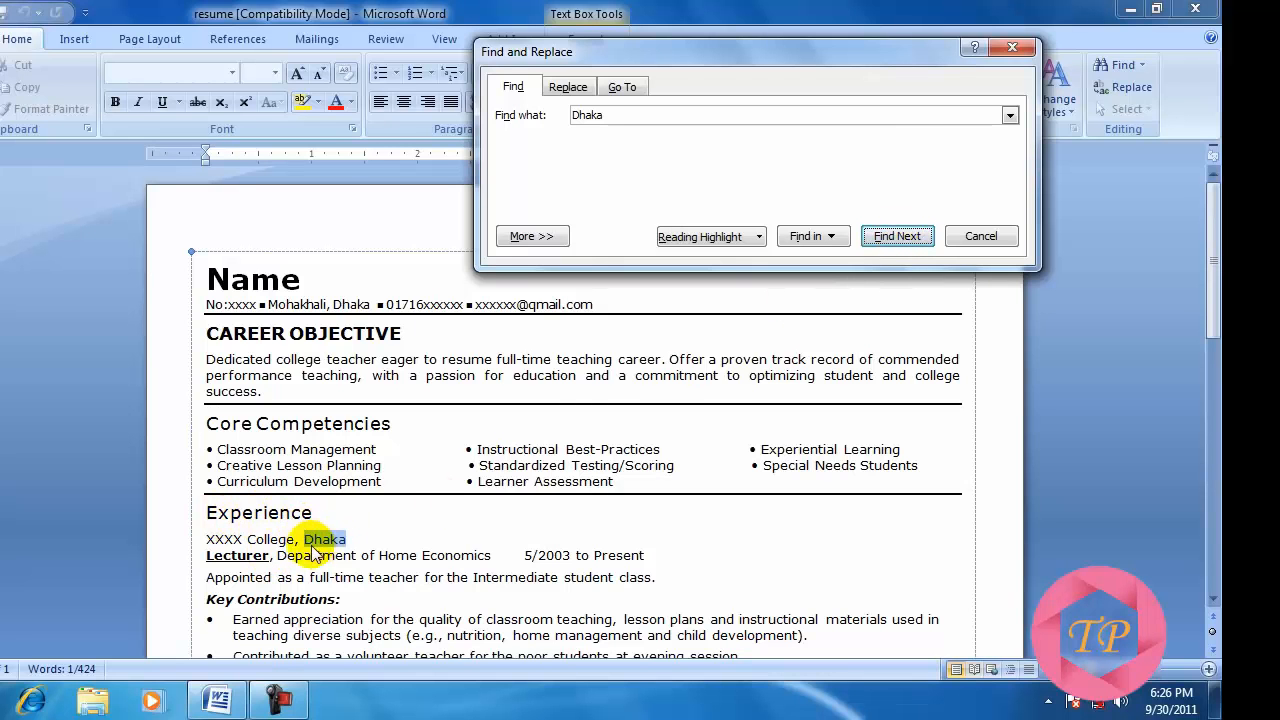
left_click(897, 237)
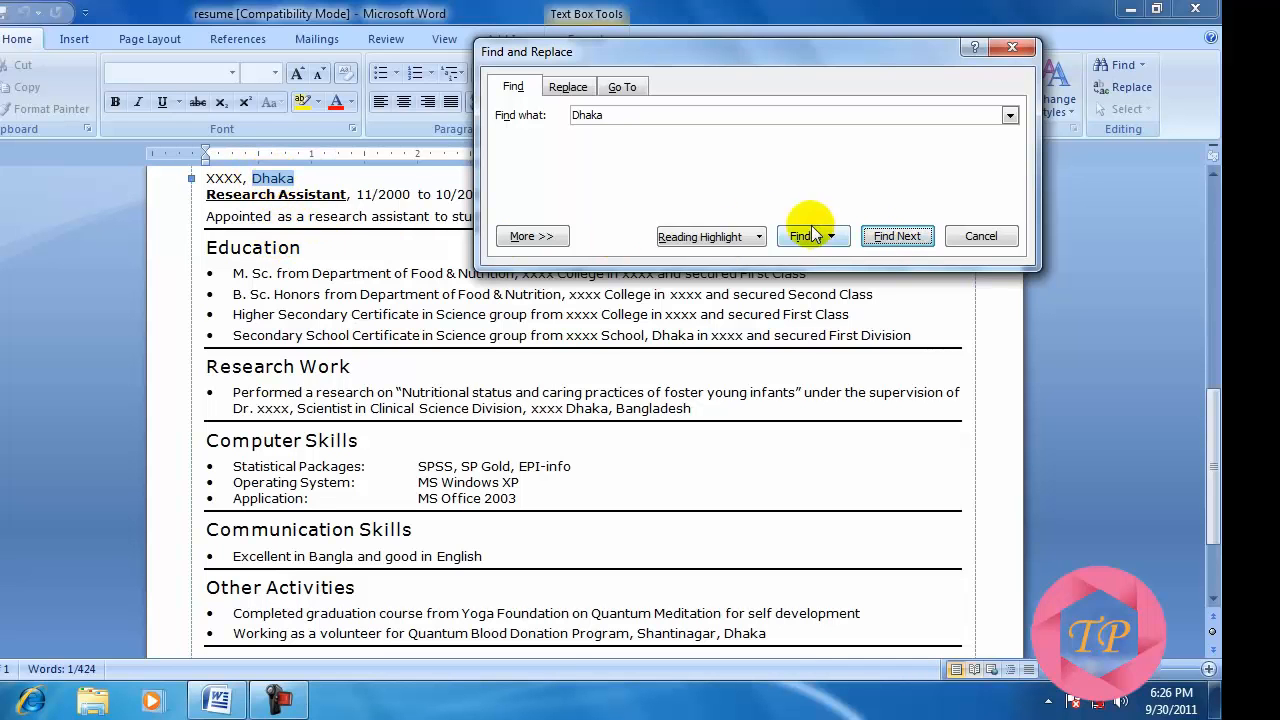
left_click(897, 236)
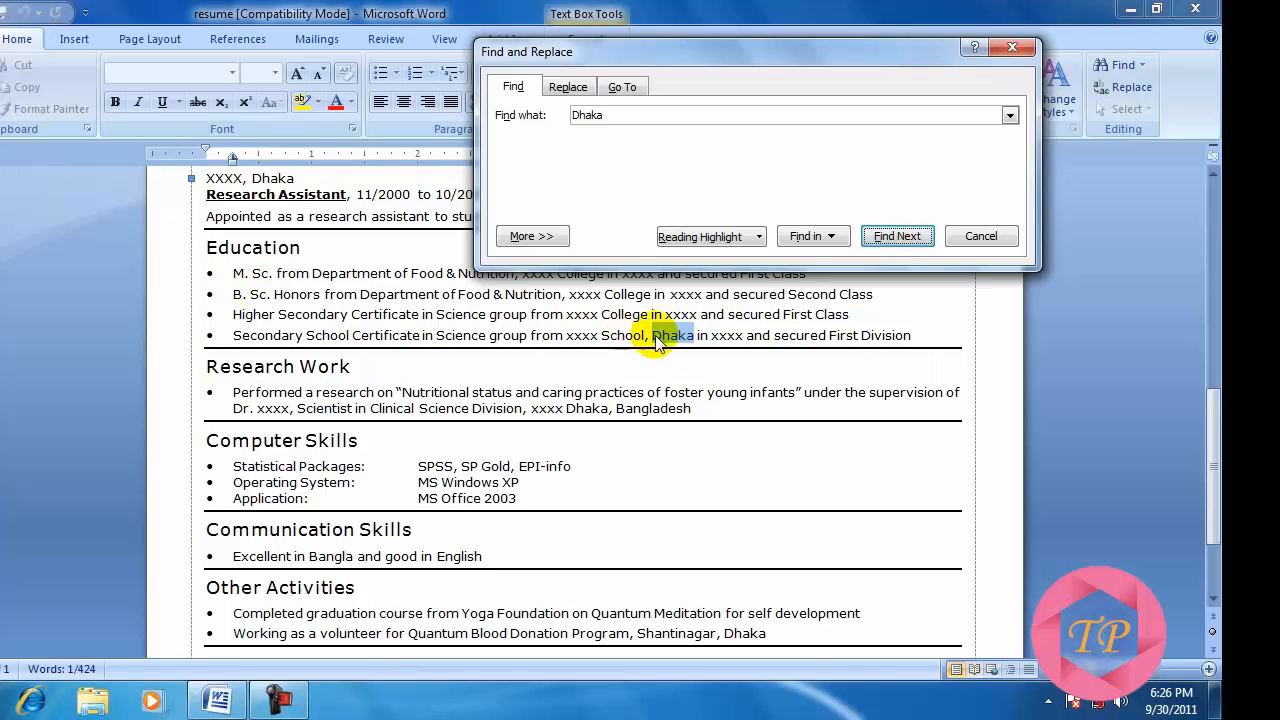
left_click(880, 237)
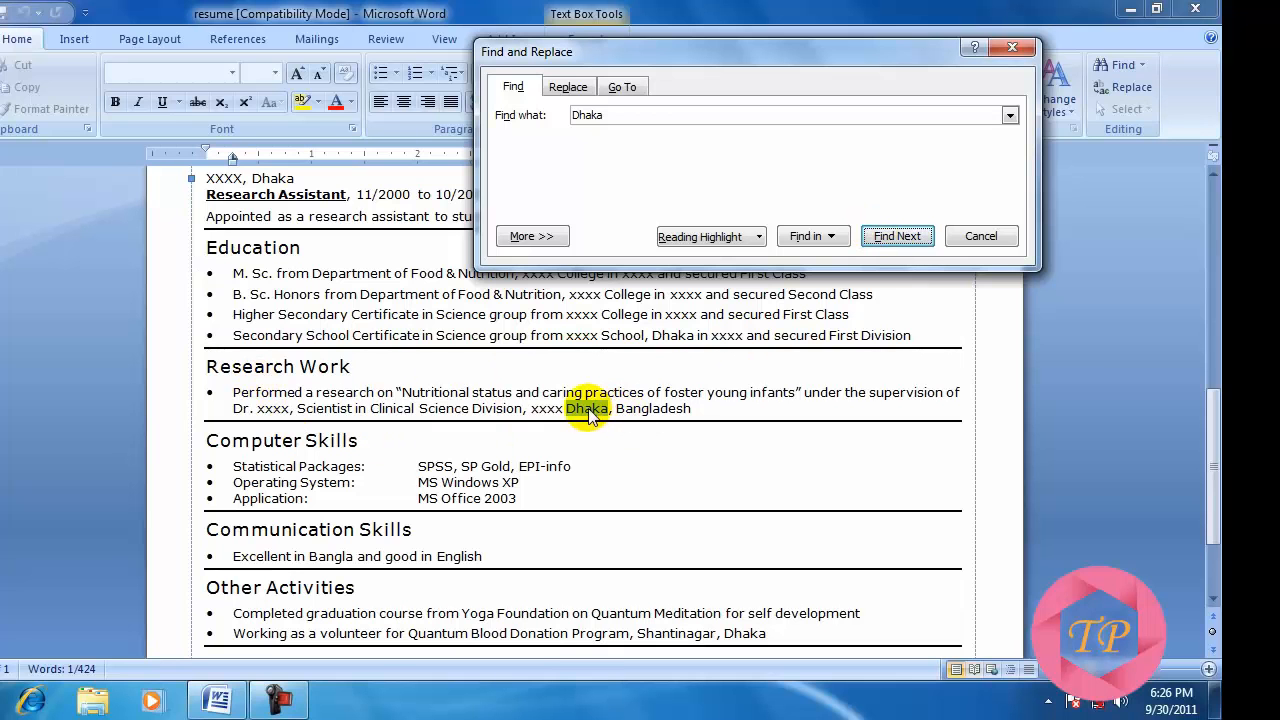
Continue the search for "Dhaka" through the Other Activities section to the end of the resume's text box
left_click(905, 237)
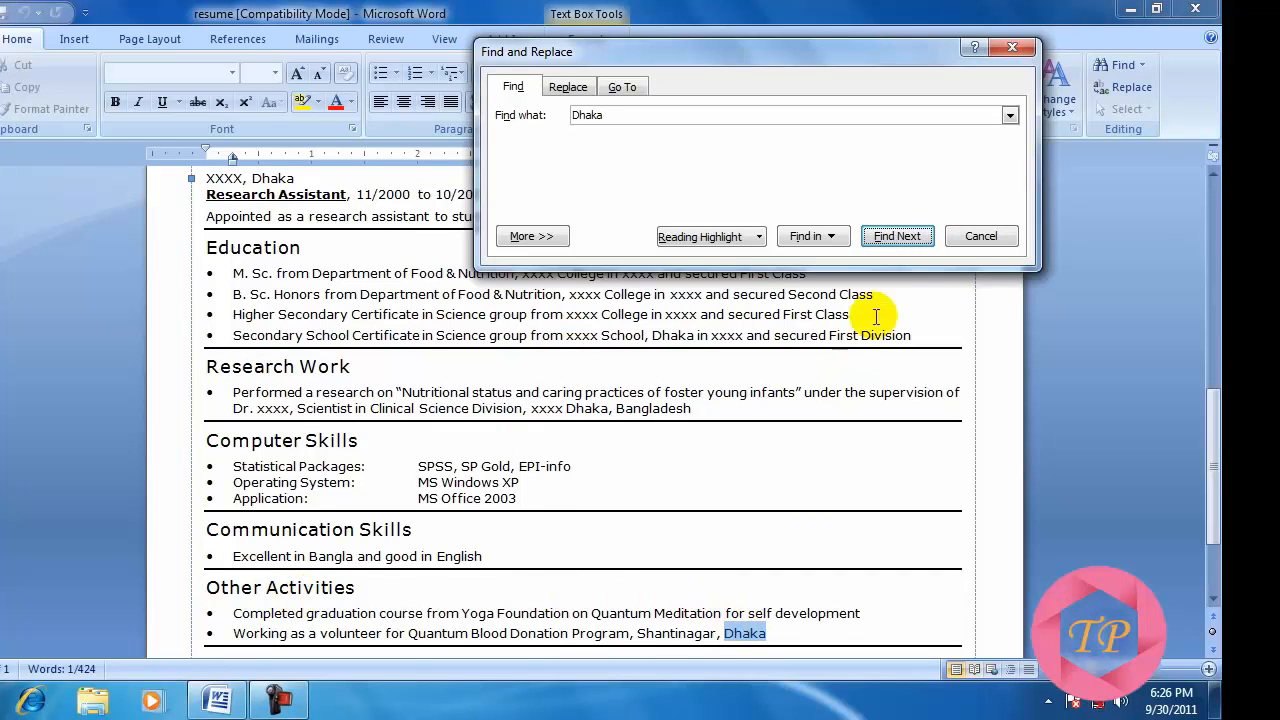
left_click(895, 236)
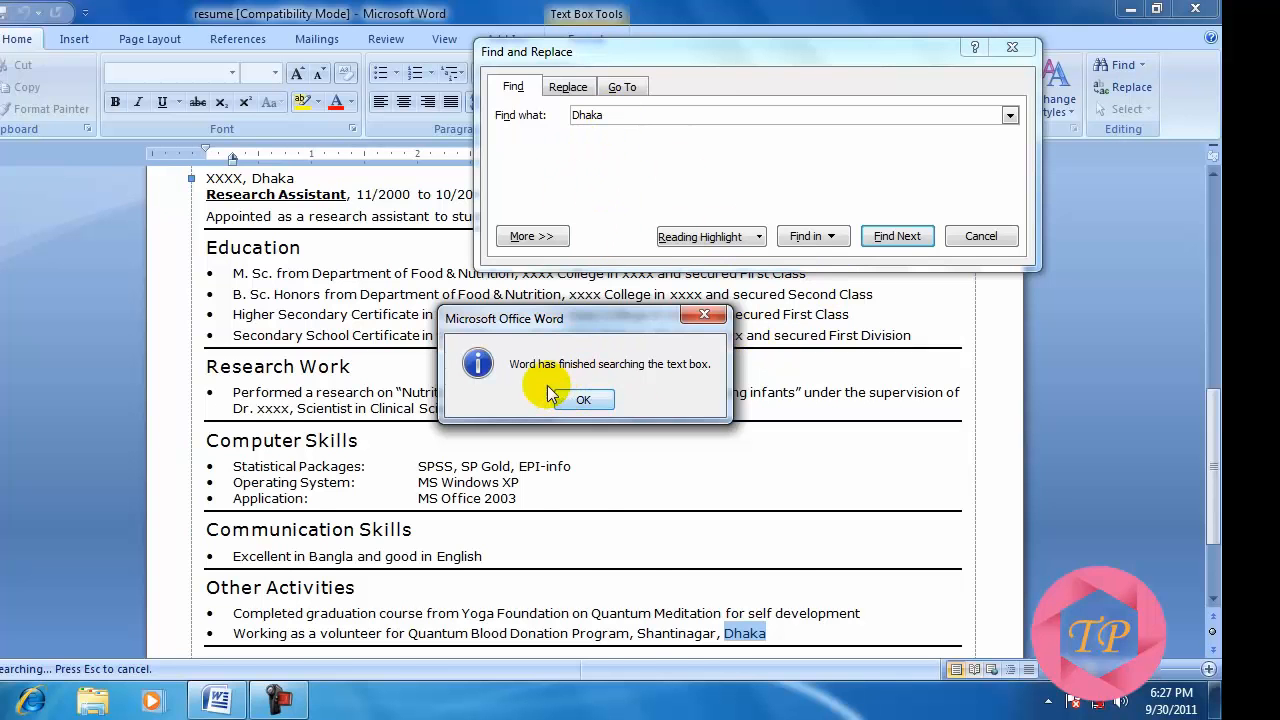
left_click(600, 400)
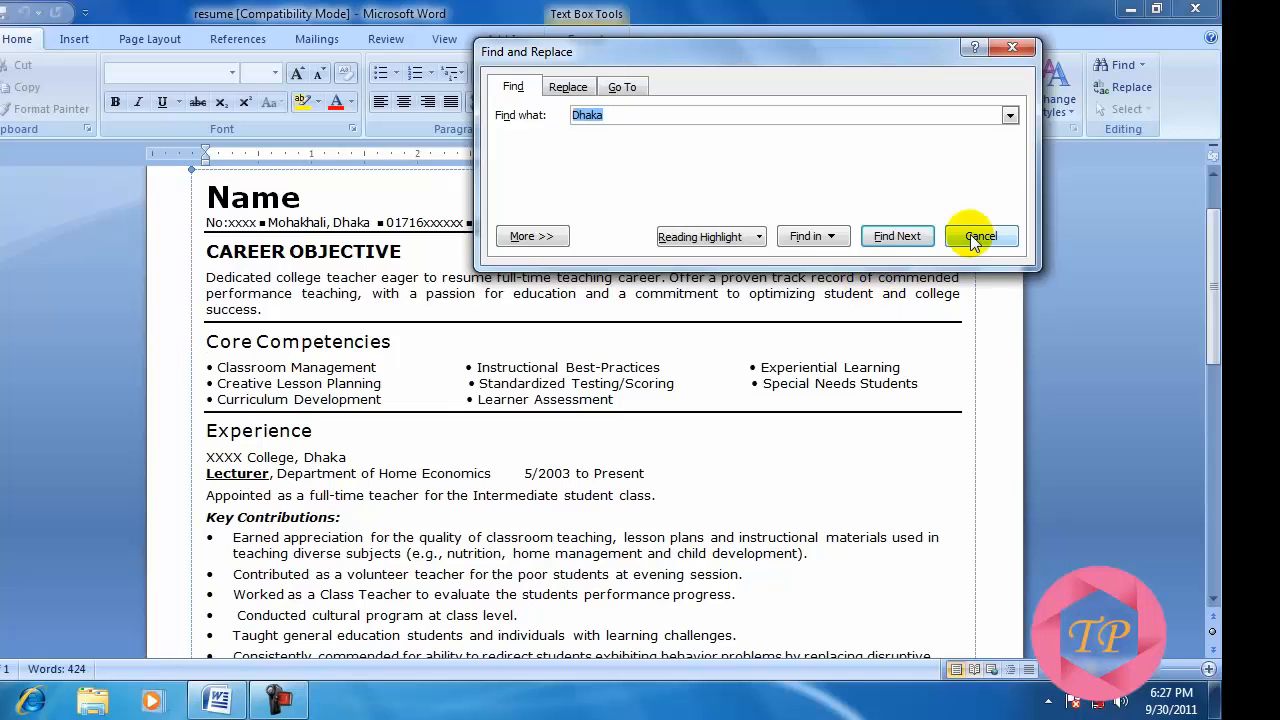
Set up replacing "Dhaka" with "Dhaka 1212" and replace the first occurrence in the address line under the "Name" heading
left_click(565, 89)
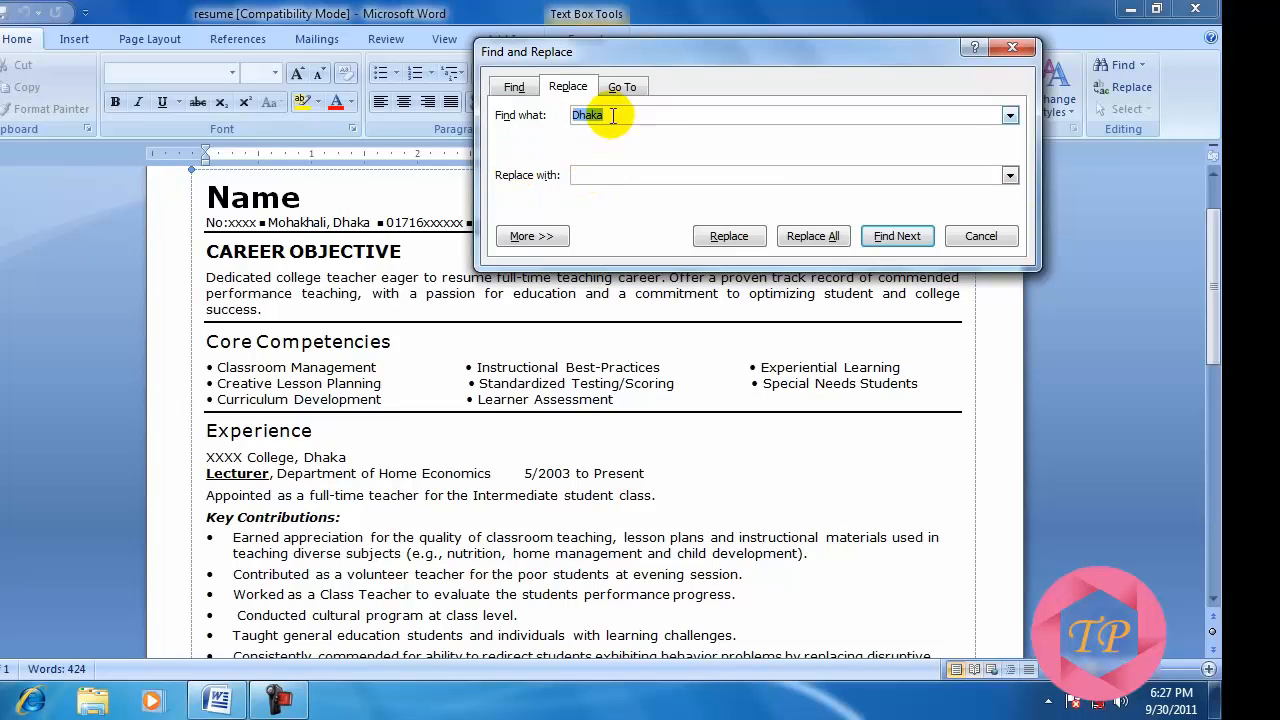
left_click(587, 172)
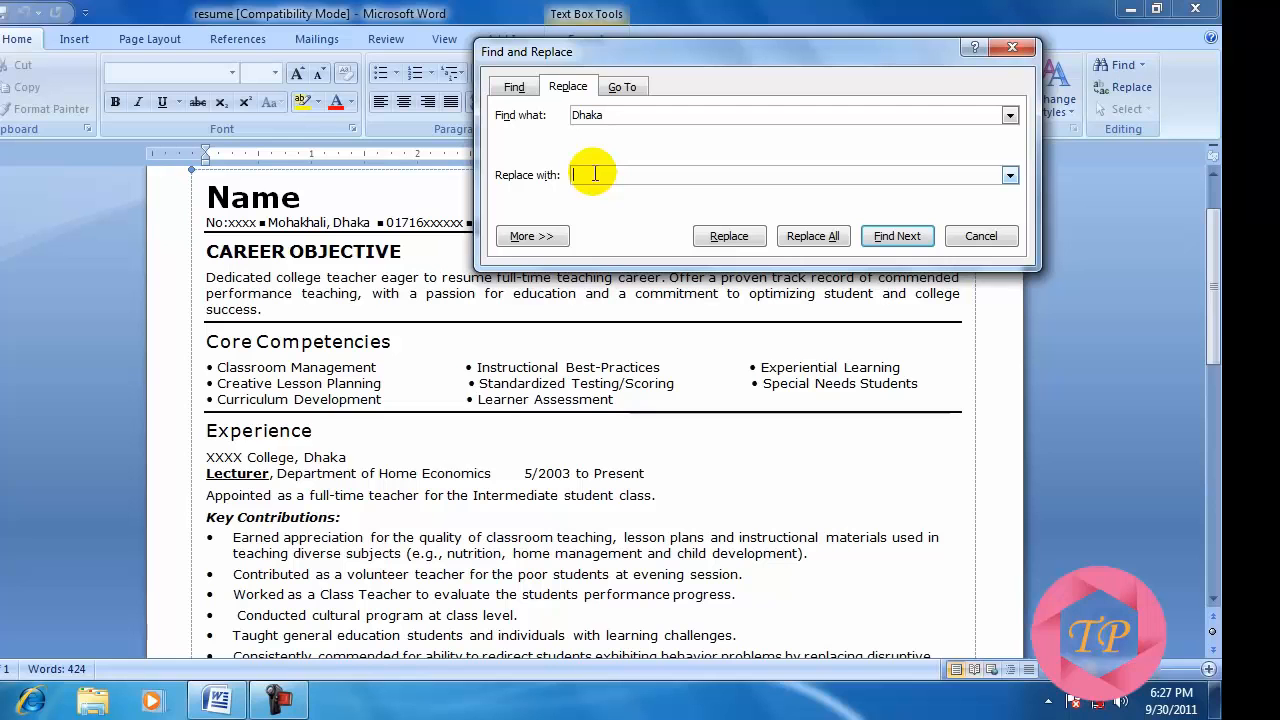
type("Dhak")
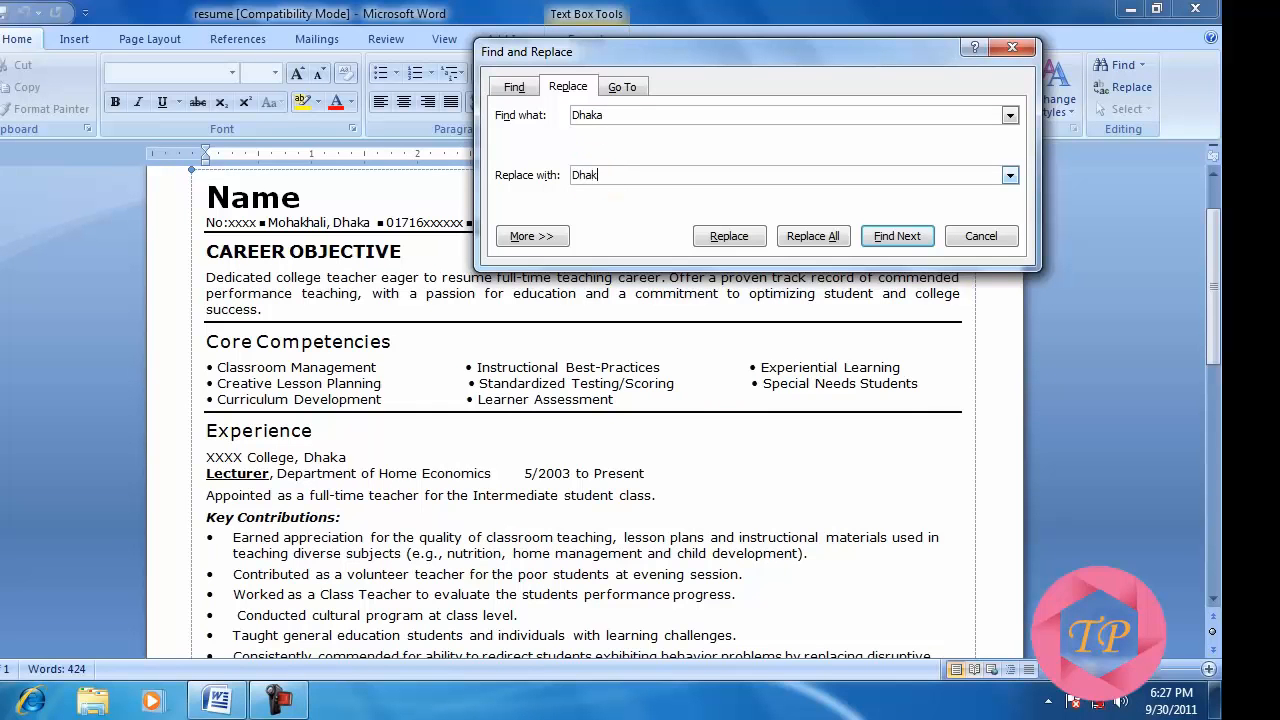
type("a 1212")
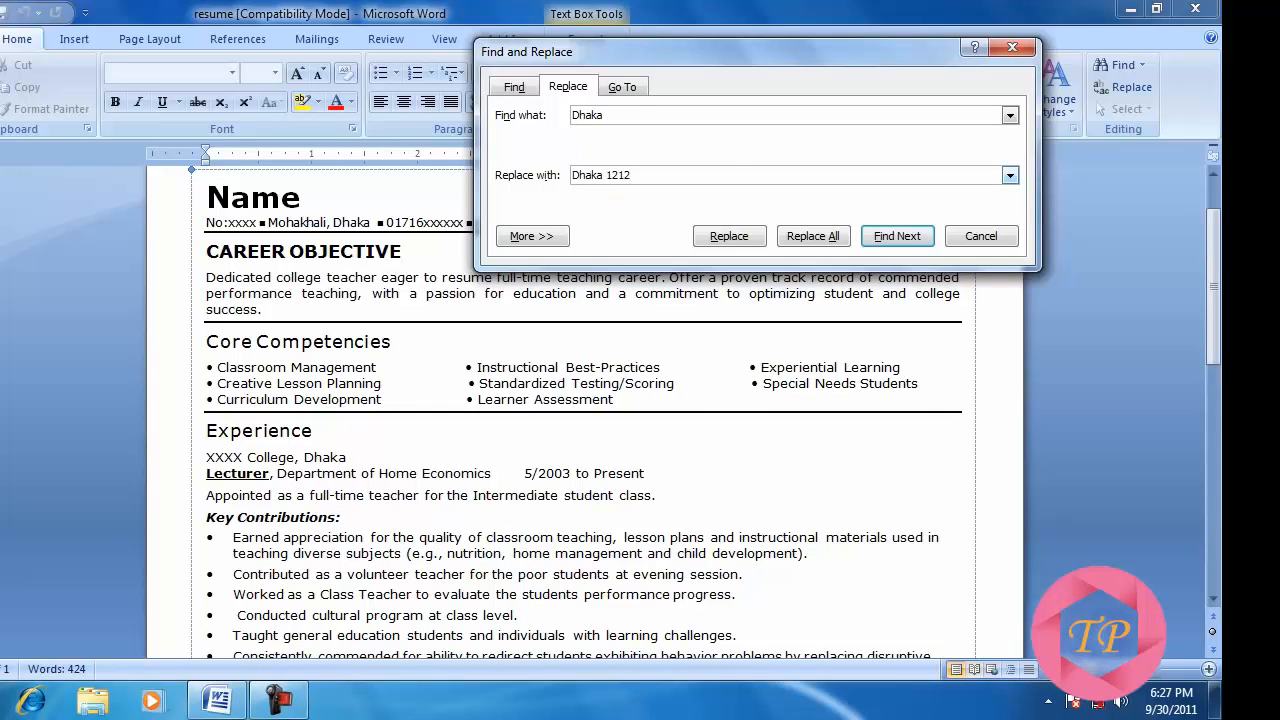
left_click(726, 240)
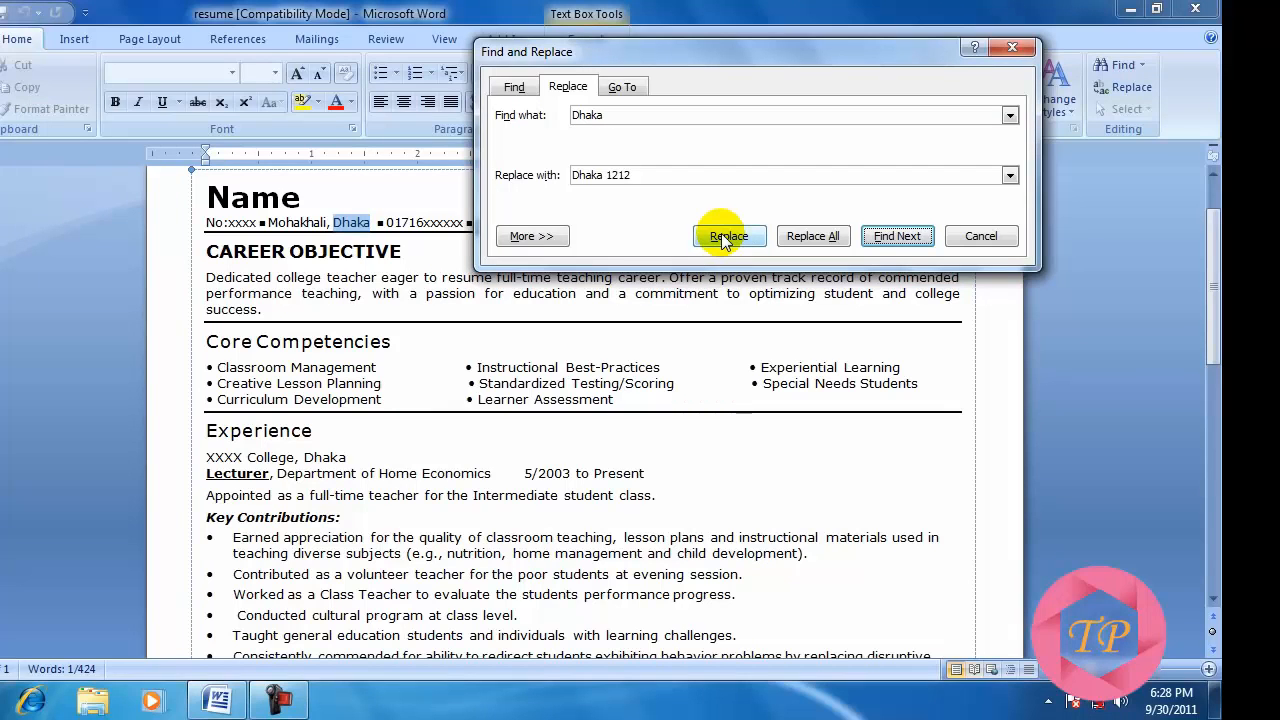
left_click(726, 240)
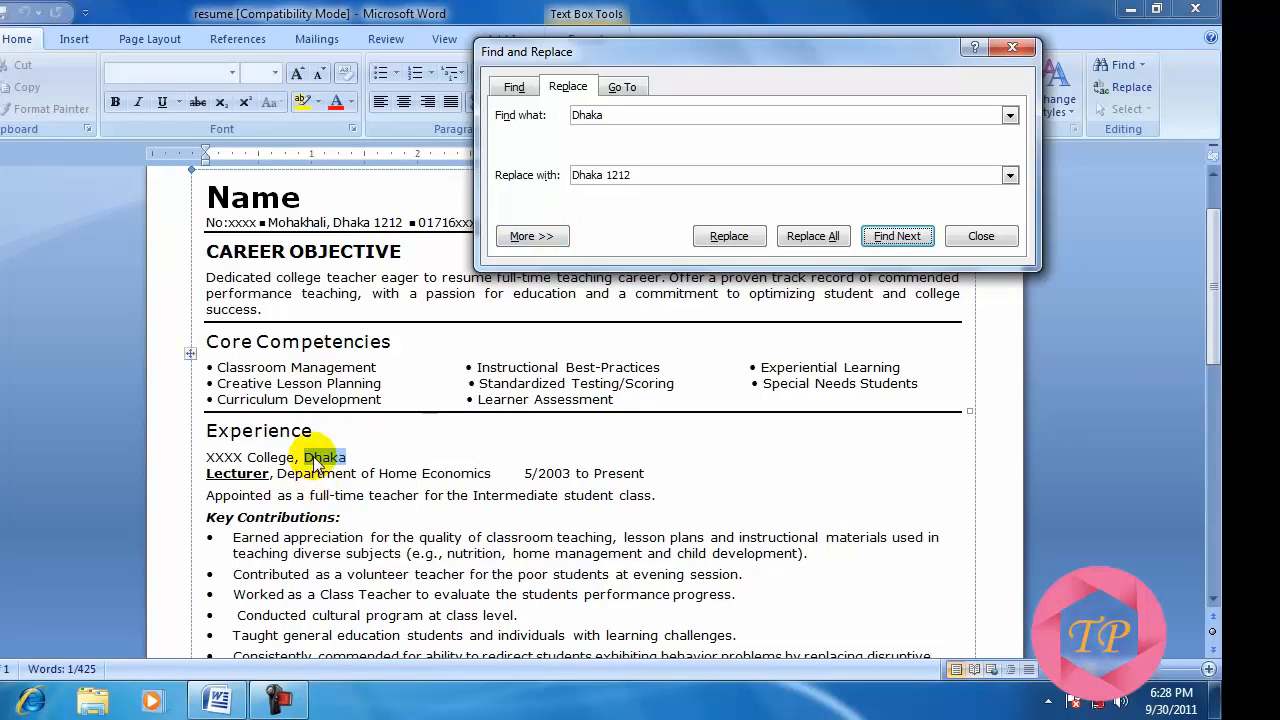
Replace the remaining occurrences of "Dhaka" with "Dhaka 1212" one at a time, from the Experience section through Other Activities
left_click(726, 237)
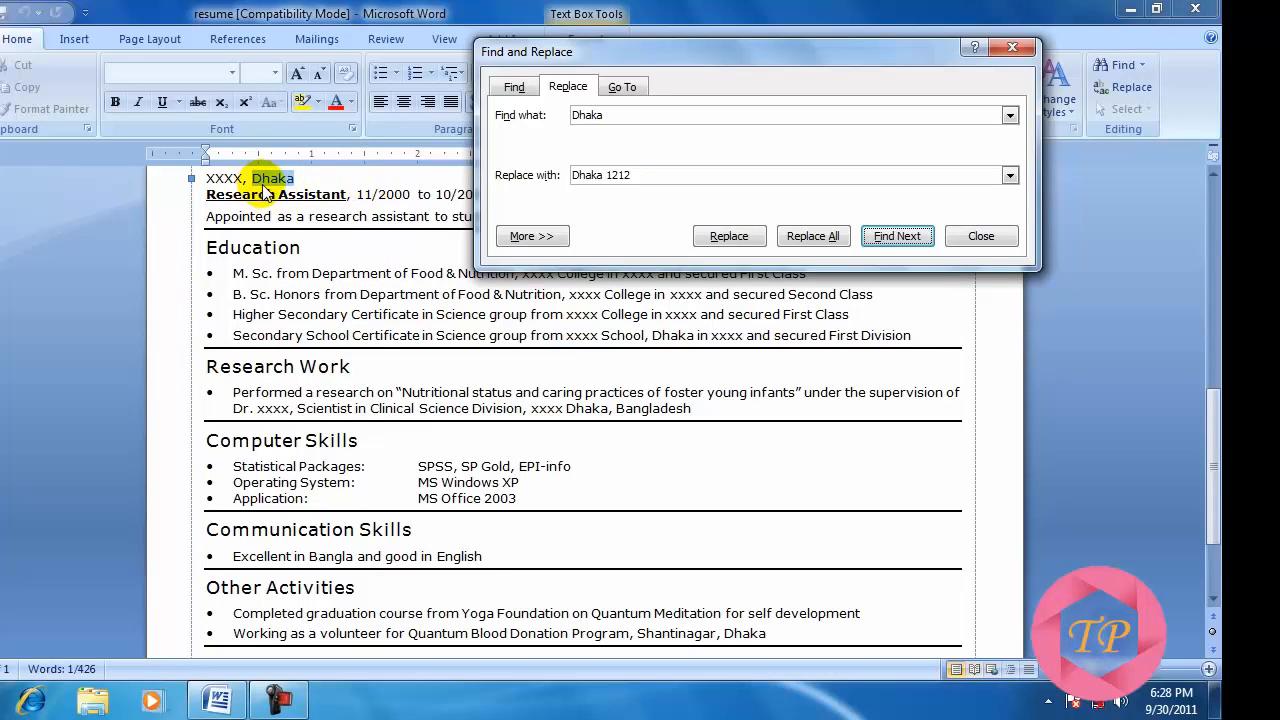
left_click(742, 239)
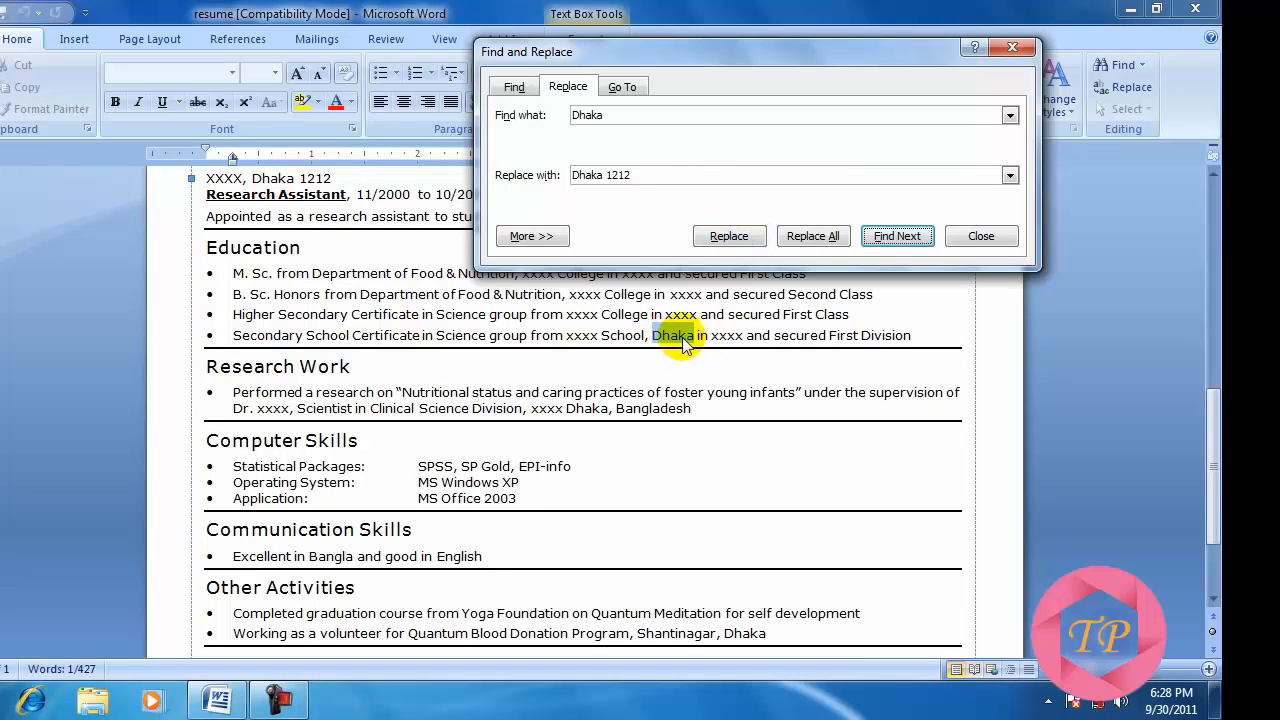
left_click(728, 238)
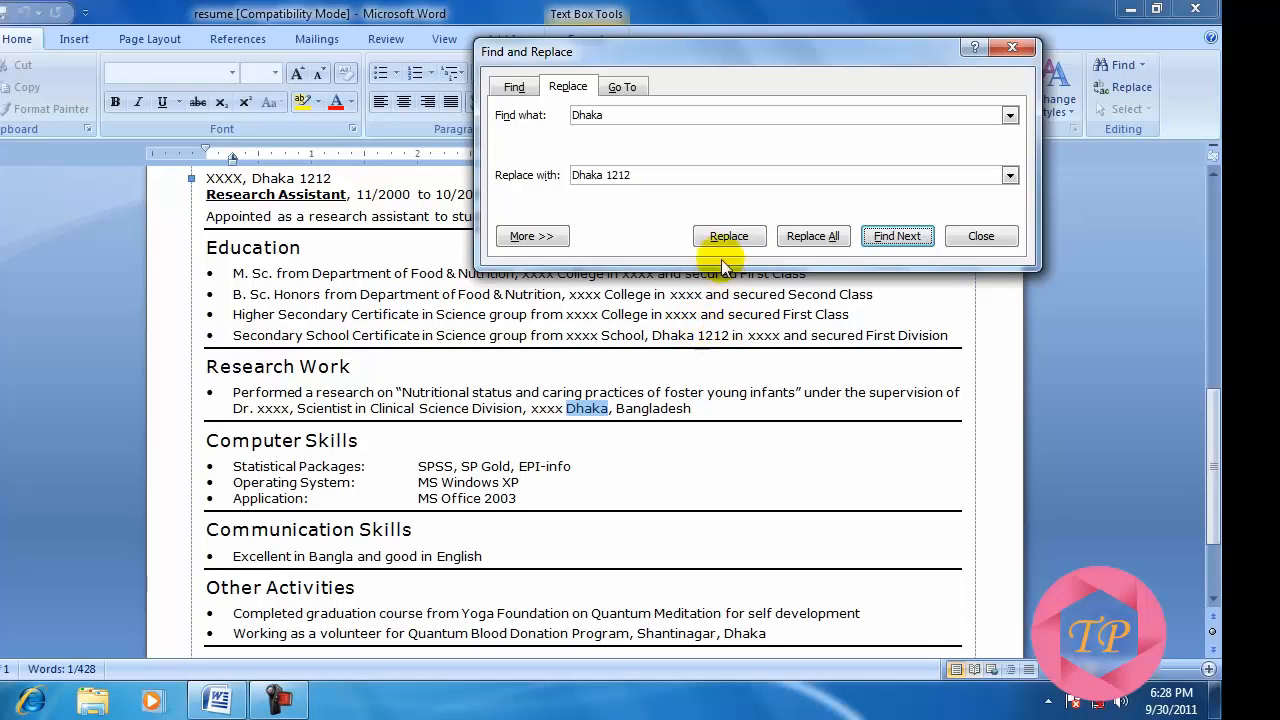
left_click(728, 237)
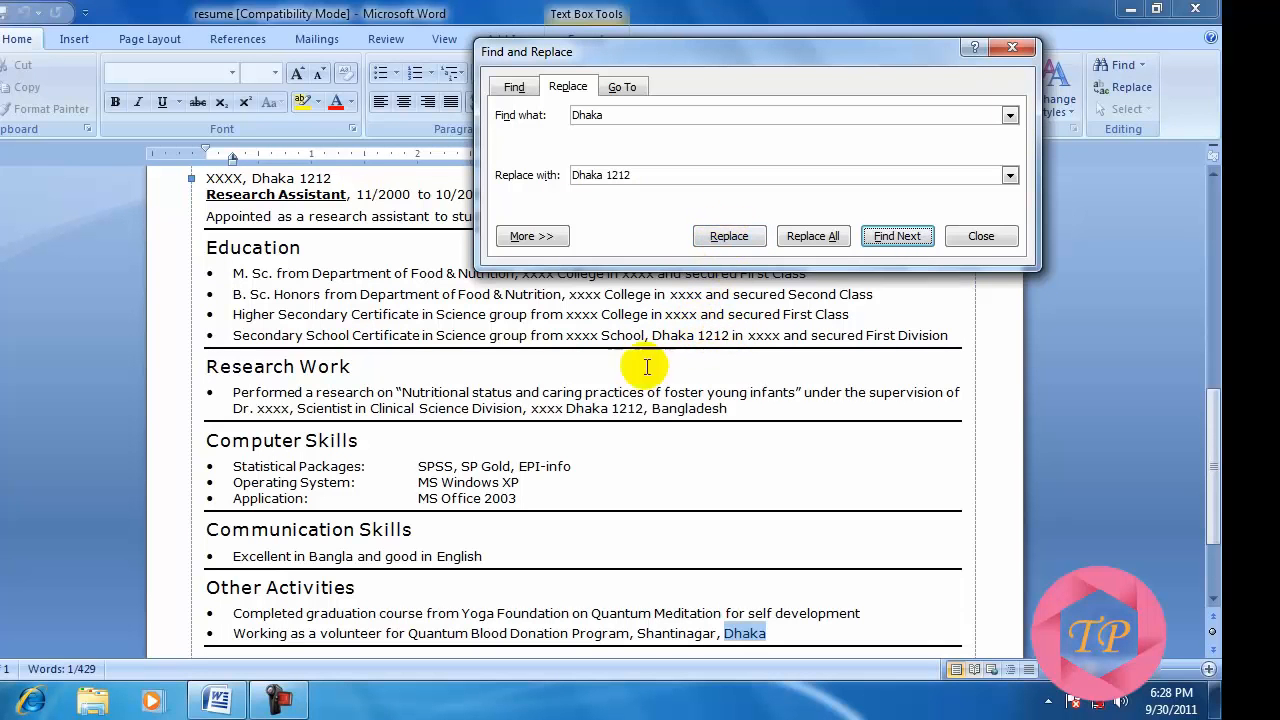
left_click(730, 236)
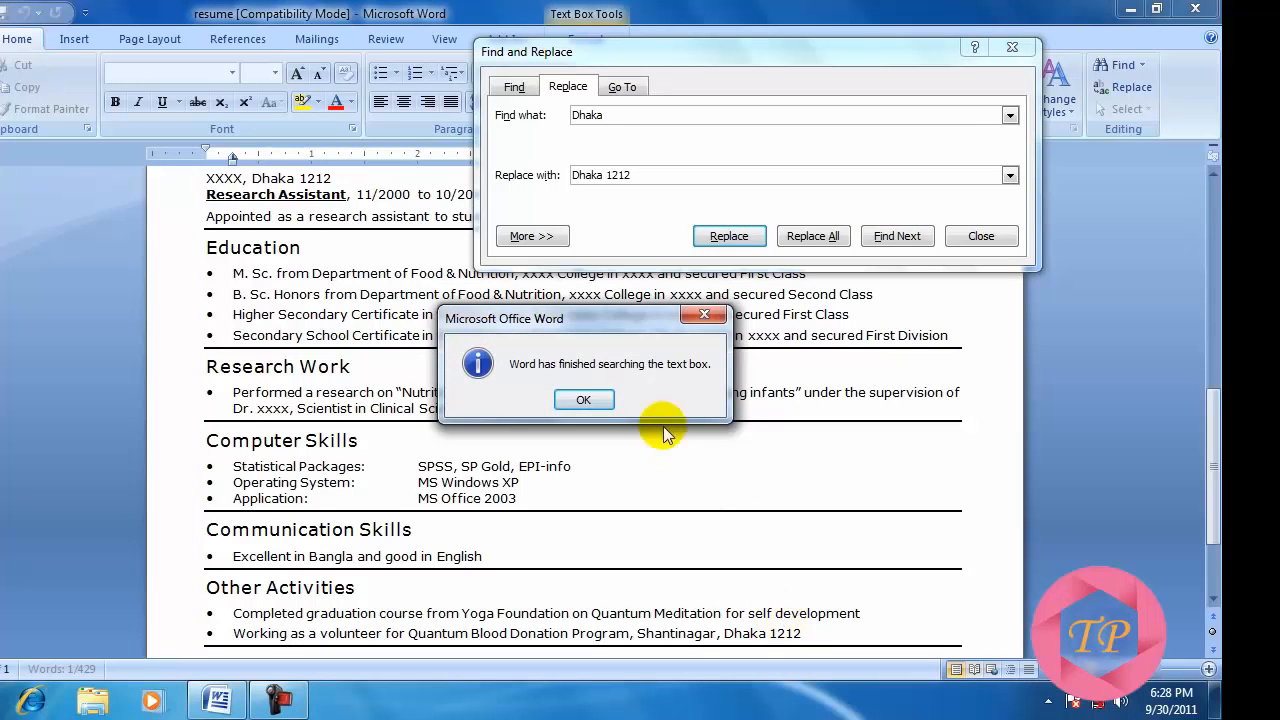
left_click(584, 401)
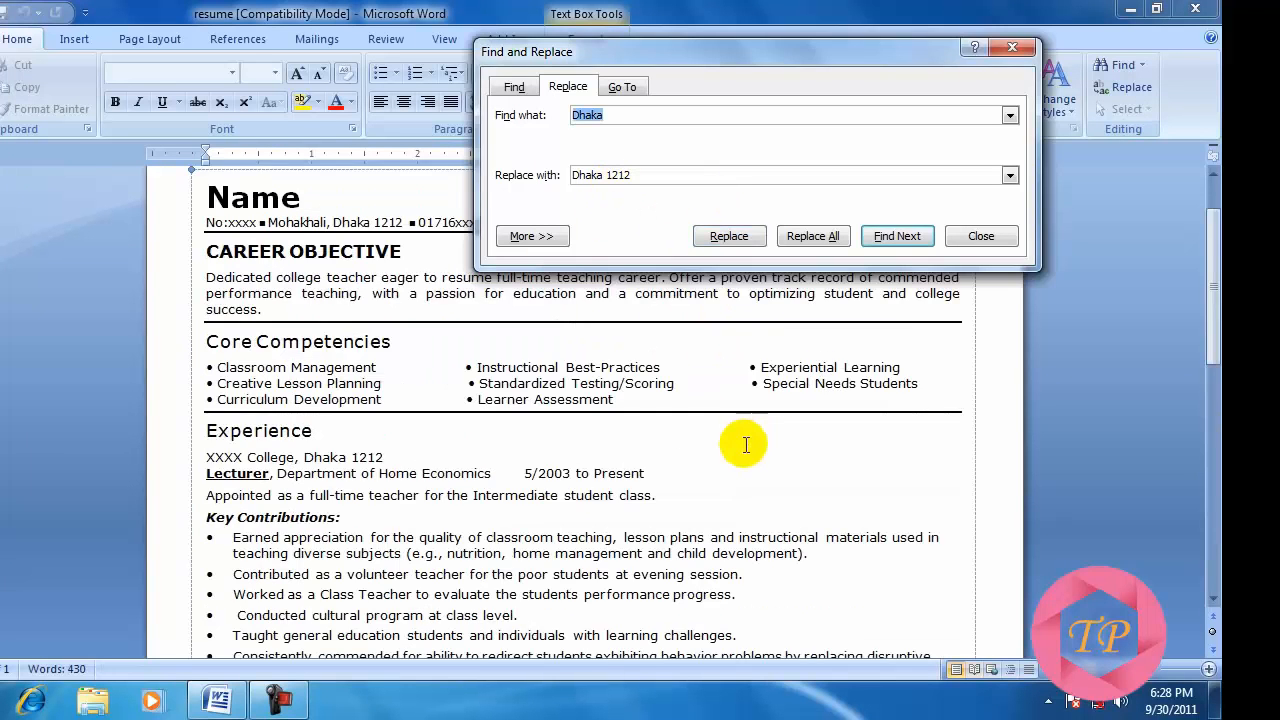